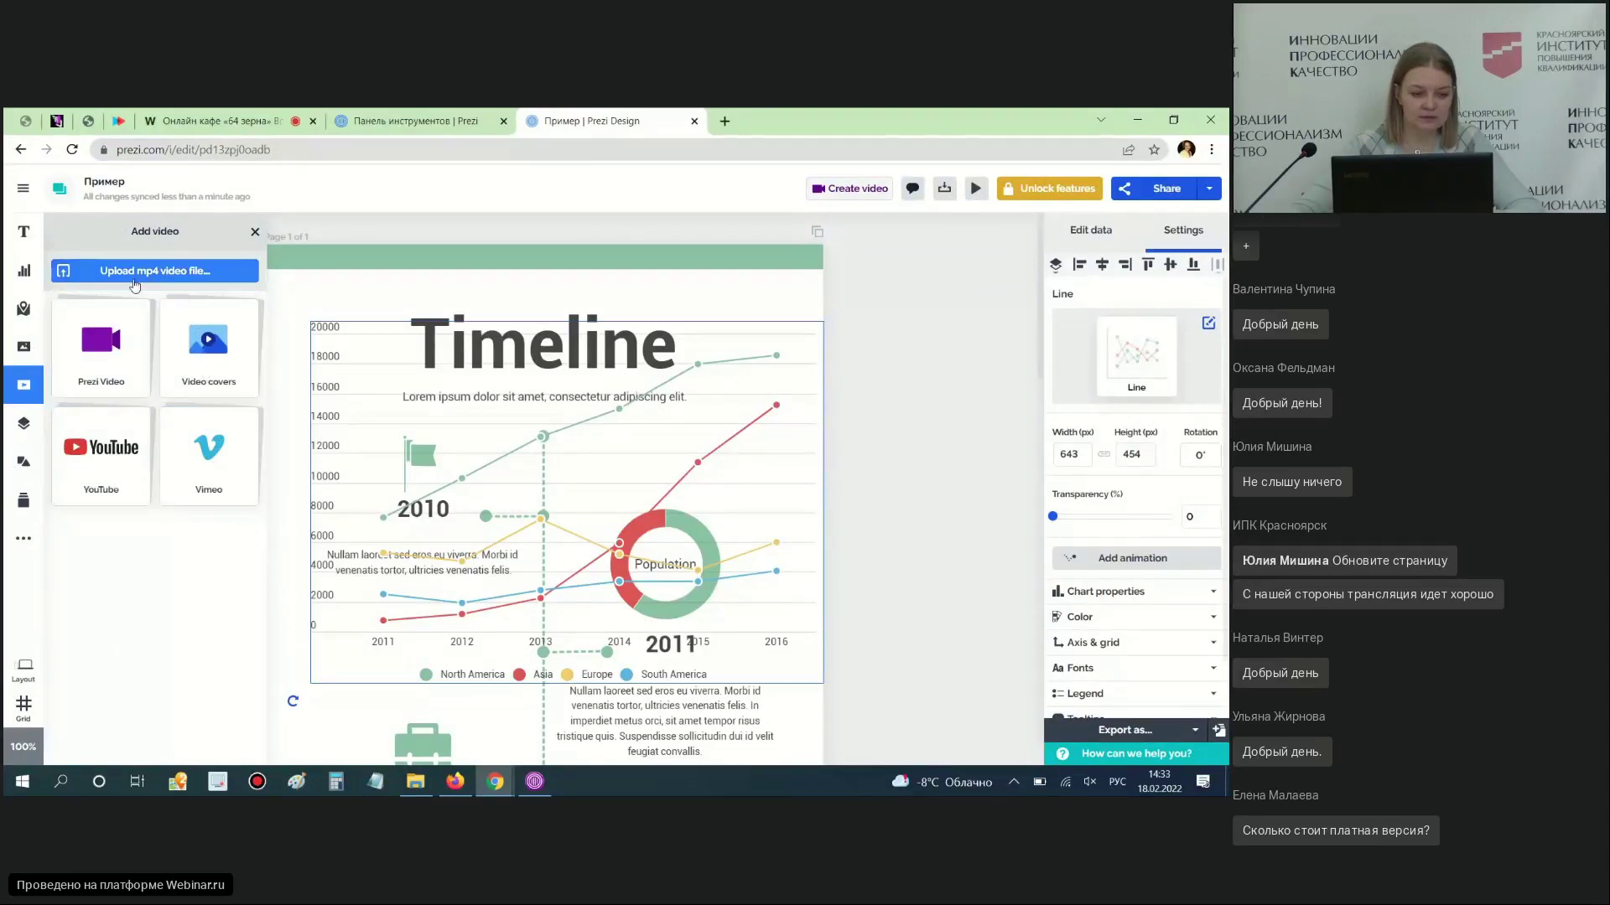
Look through the insertable element categories and the Timelines variants, leaving the design without adding any
left_click(24, 431)
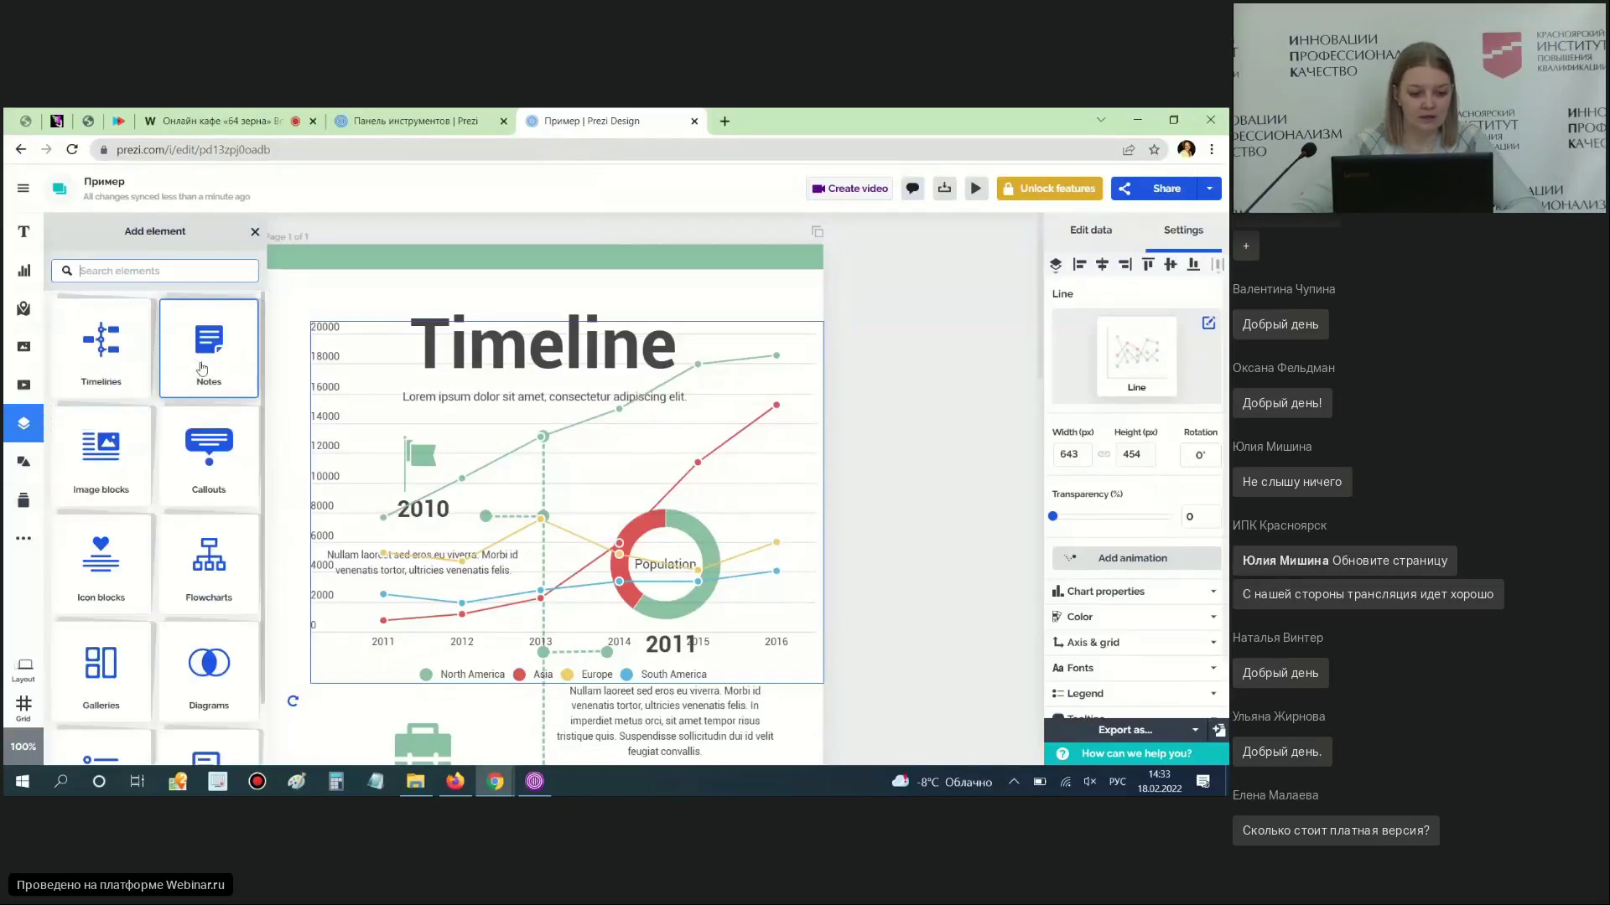
left_click(140, 369)
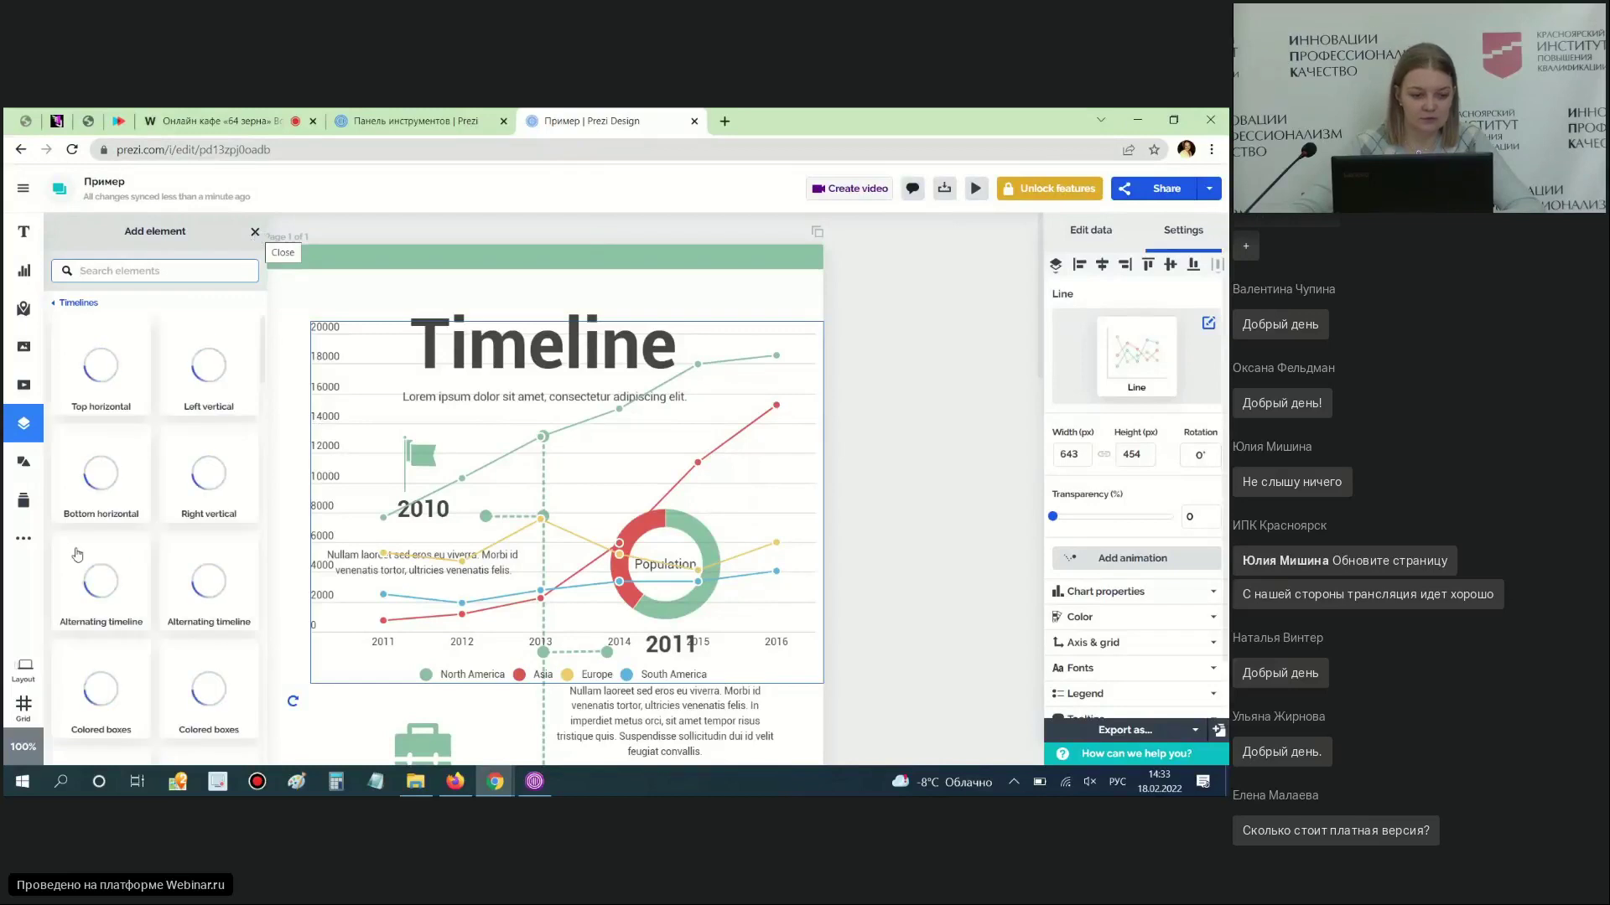
left_click(255, 238)
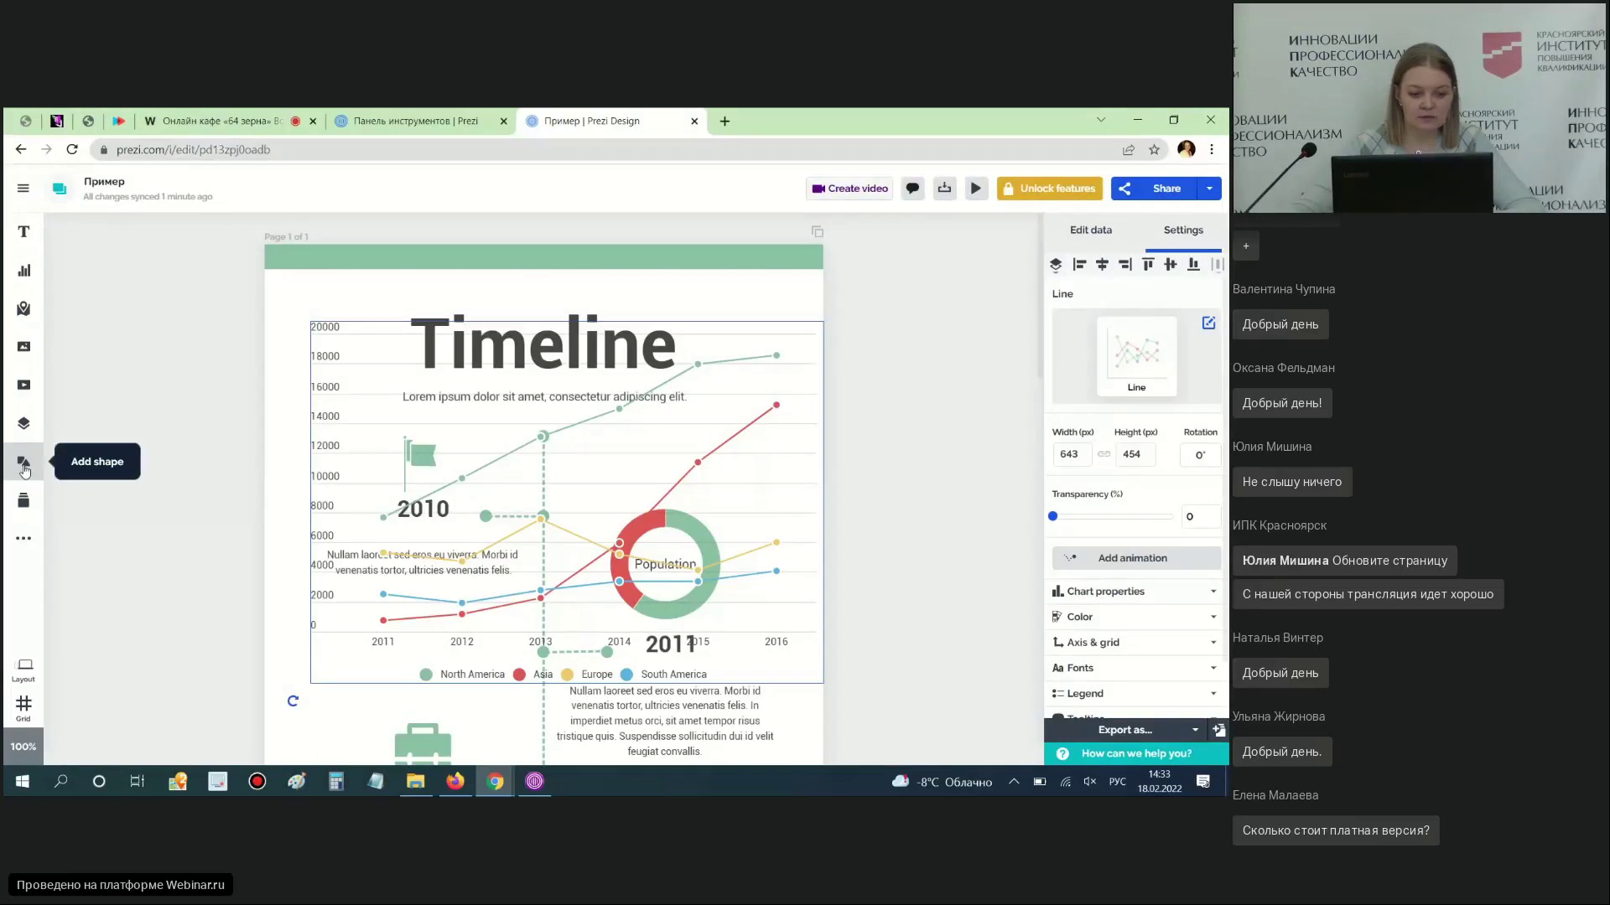
Examine the available shapes and the items stored in the personal library without inserting anything
left_click(24, 468)
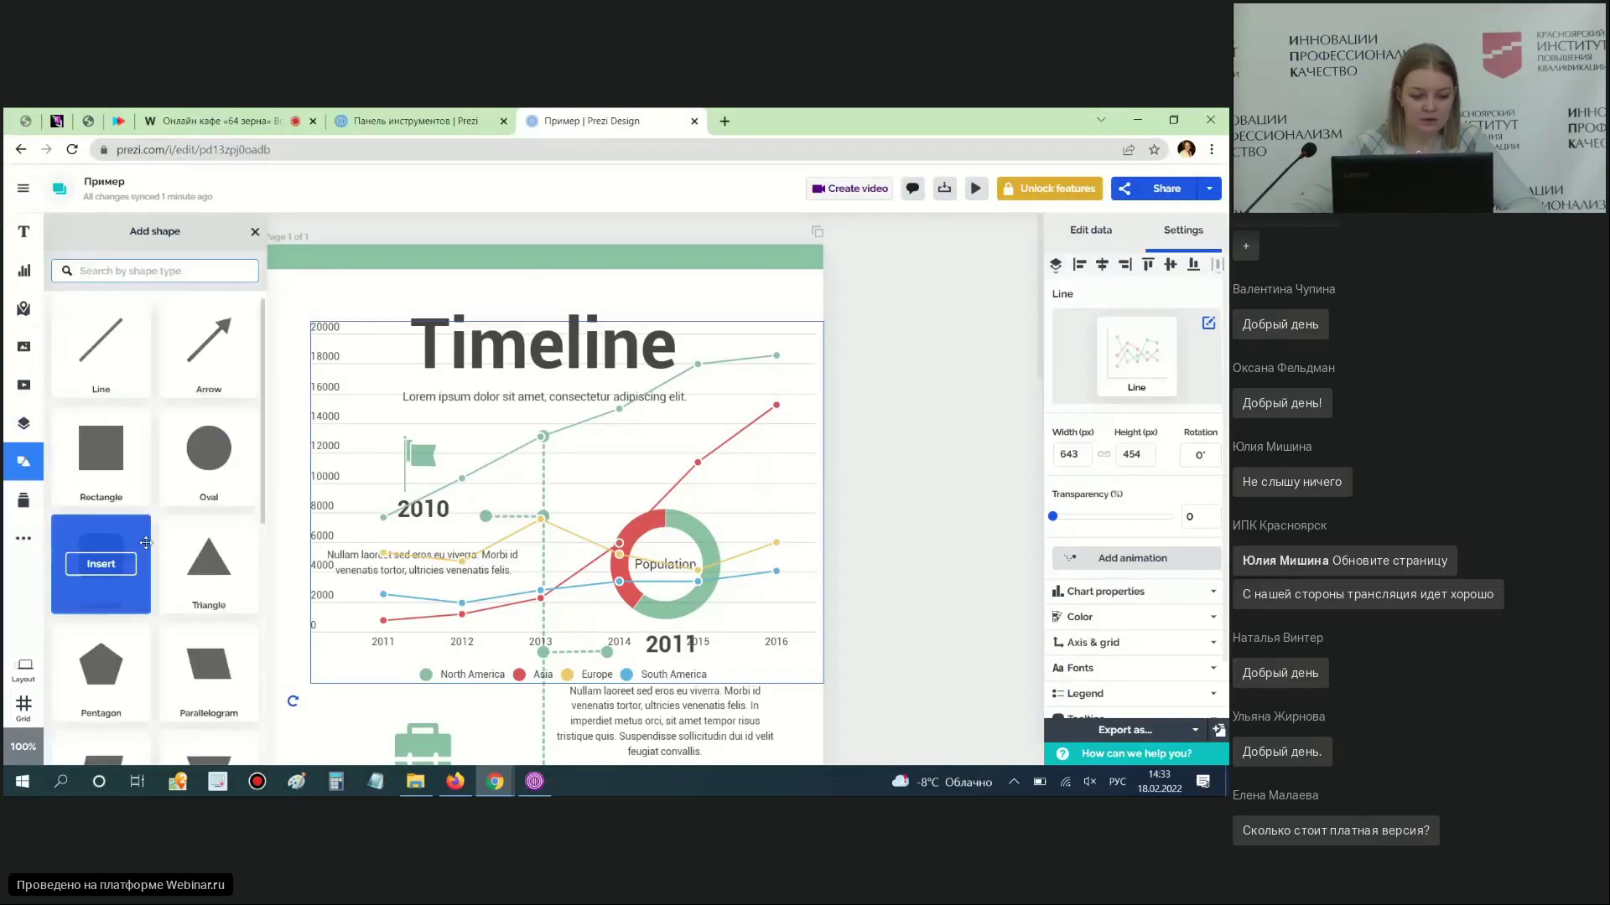
scroll(134, 579, "down", 5)
scroll(181, 586, "up", 5)
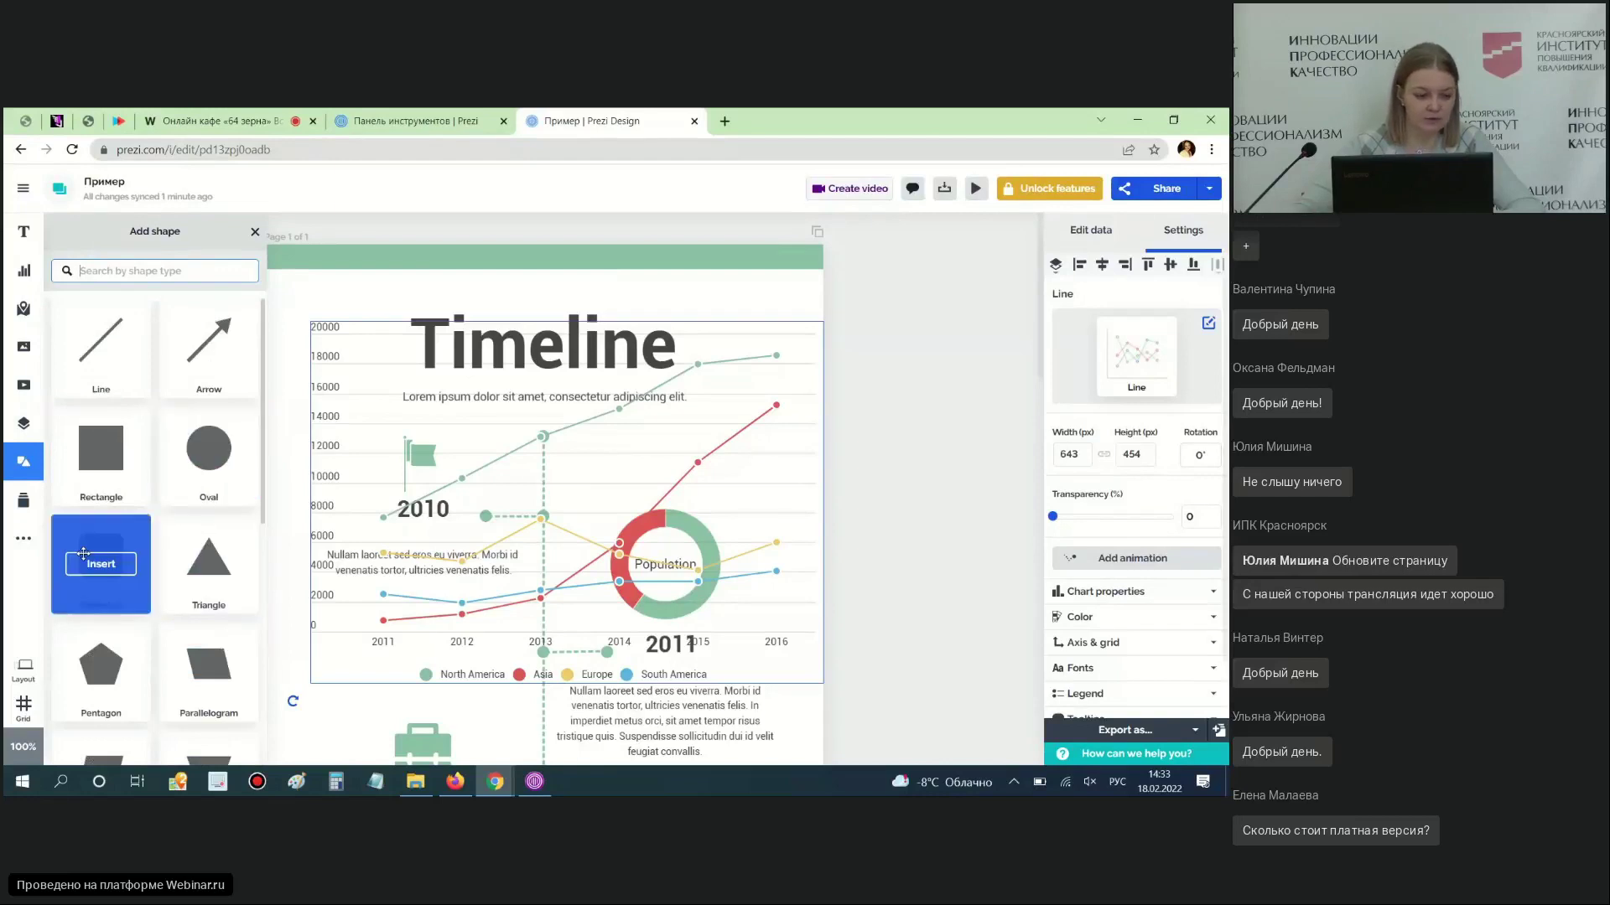
left_click(25, 507)
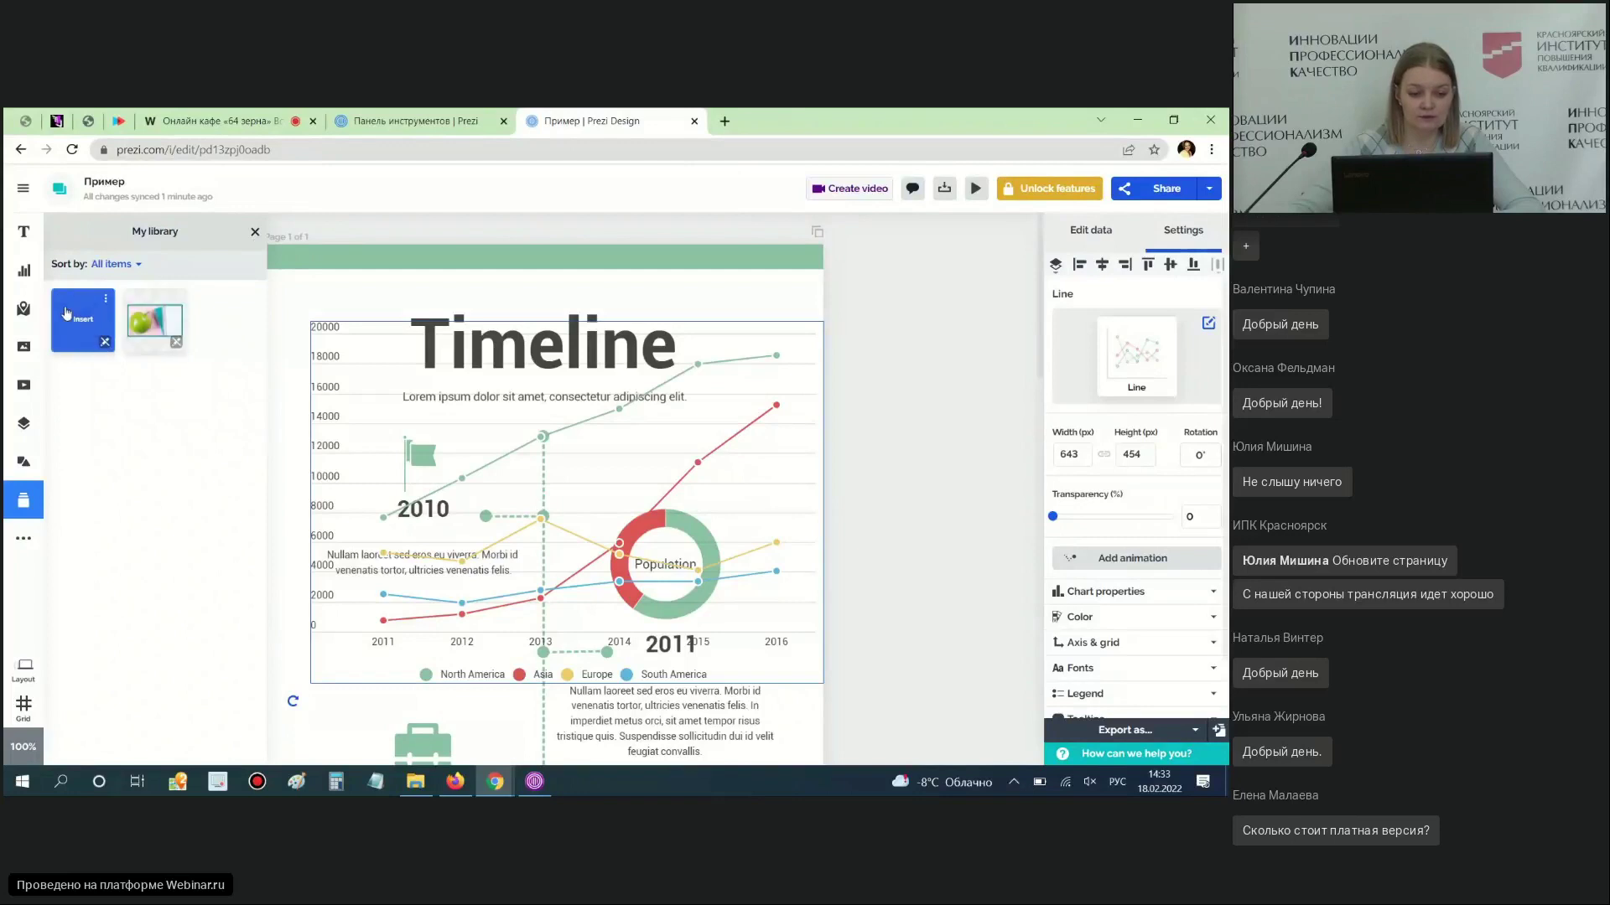
left_click(256, 234)
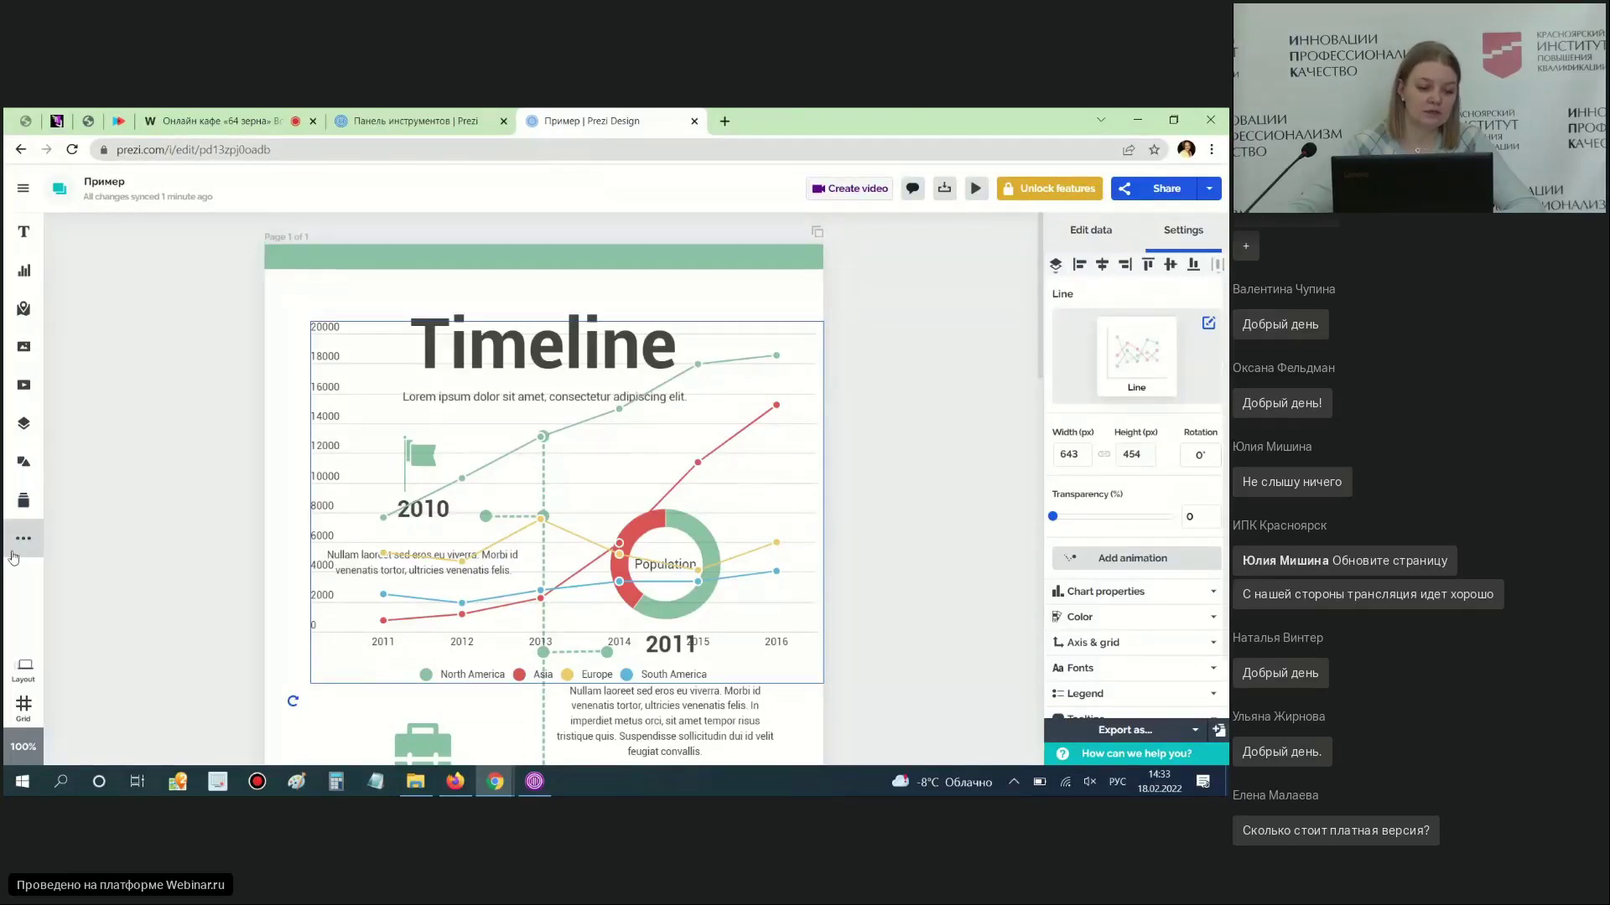
Review the content and data integrations, check the upgrade offer for iFrame, and close both
left_click(30, 553)
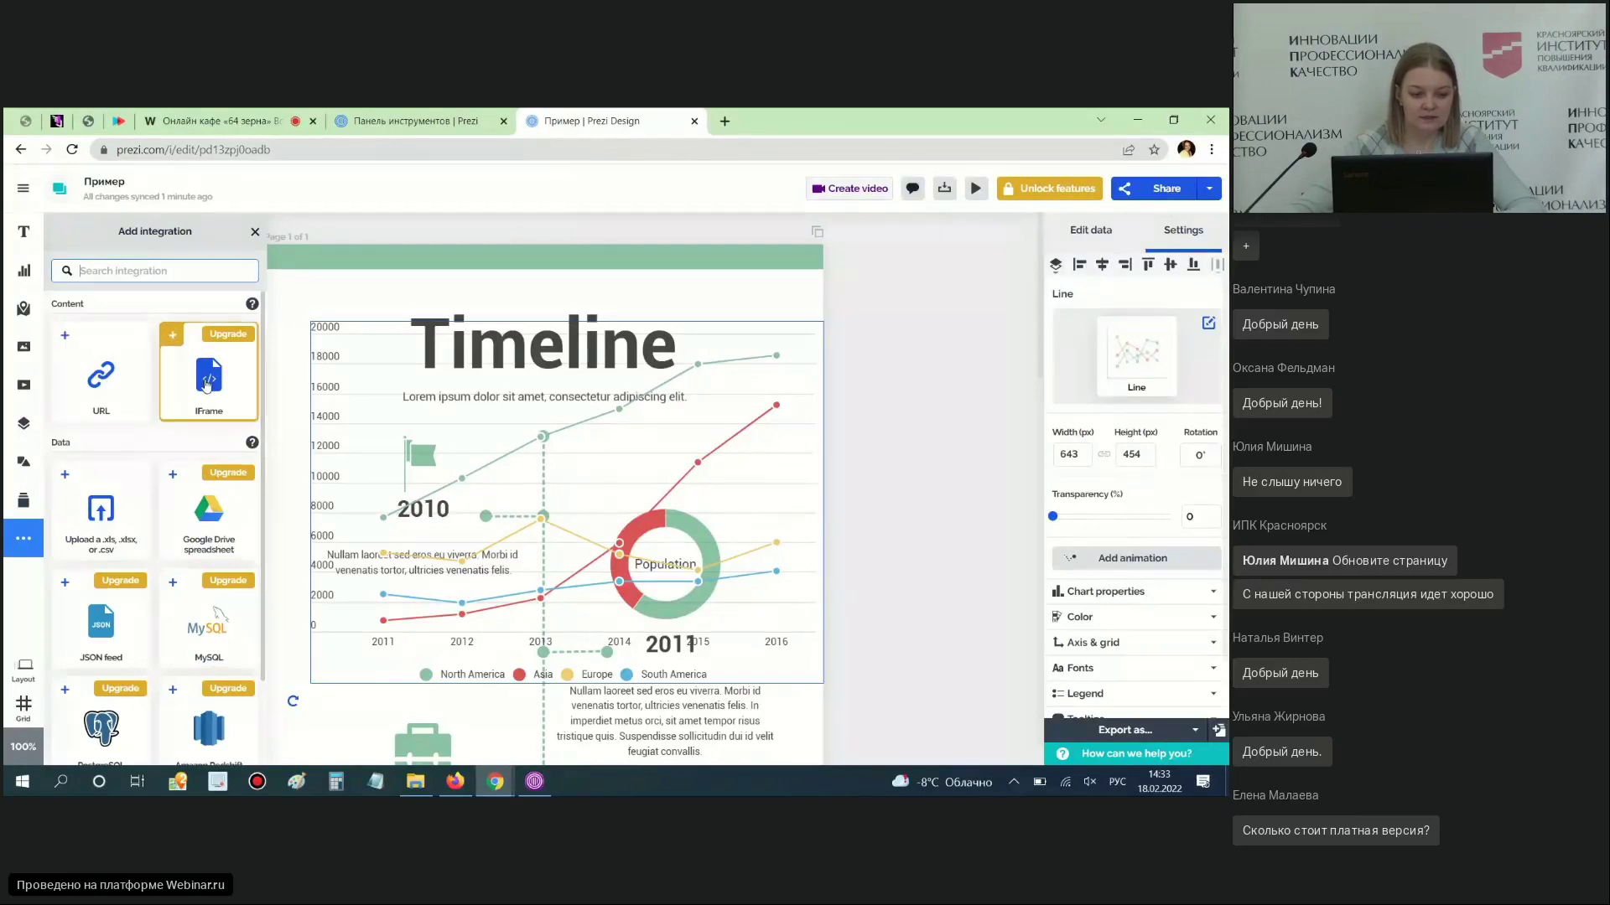
left_click(207, 385)
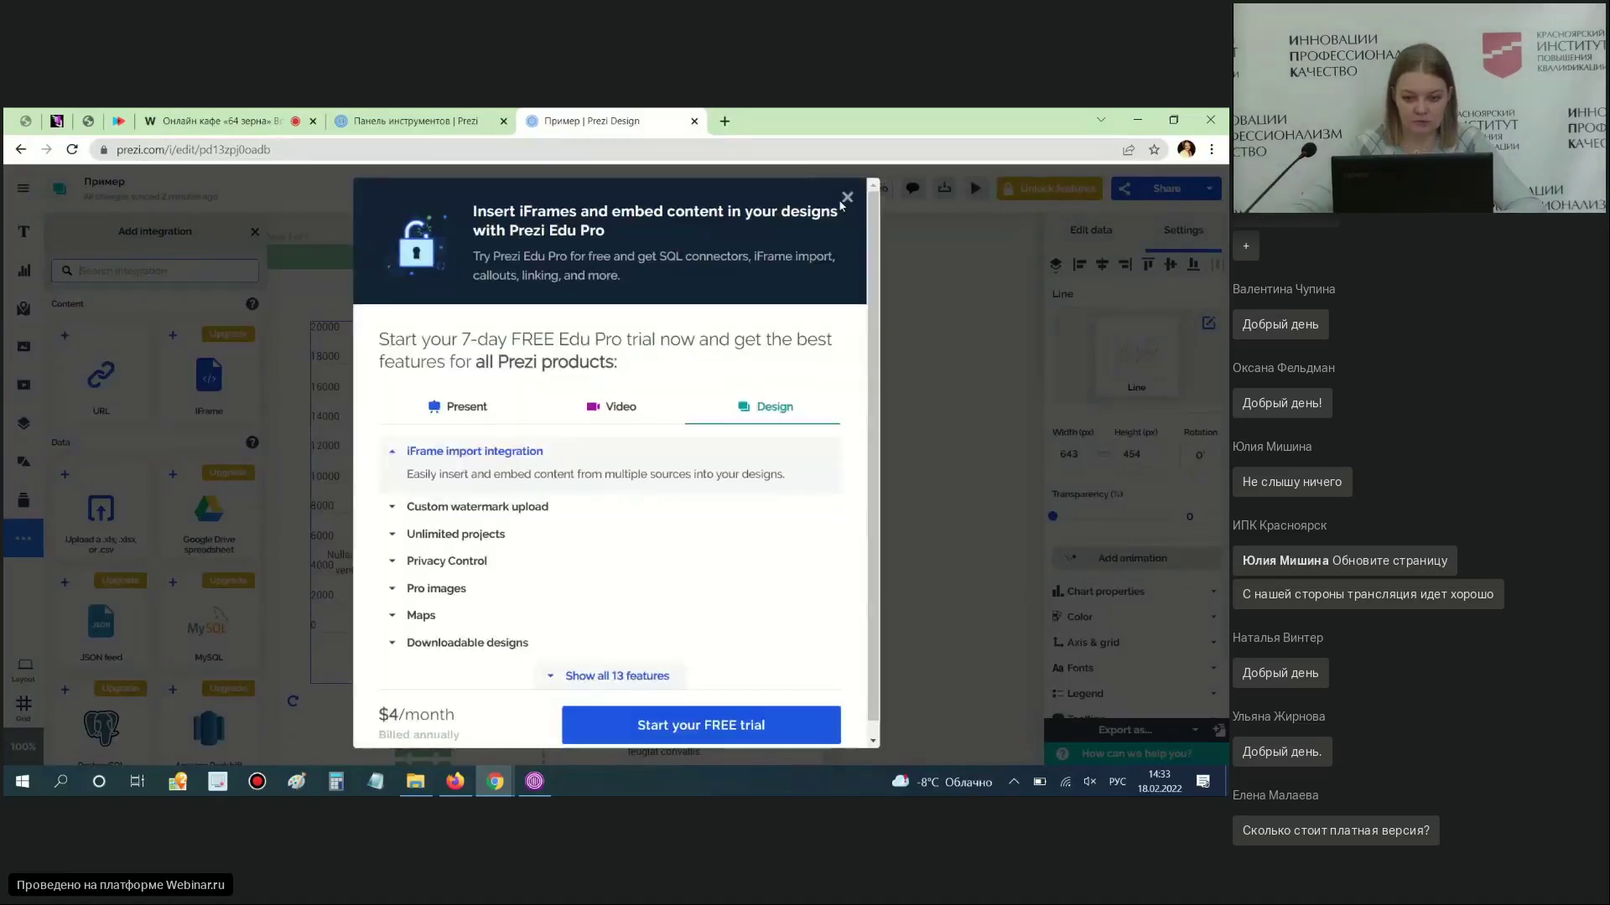
left_click(846, 199)
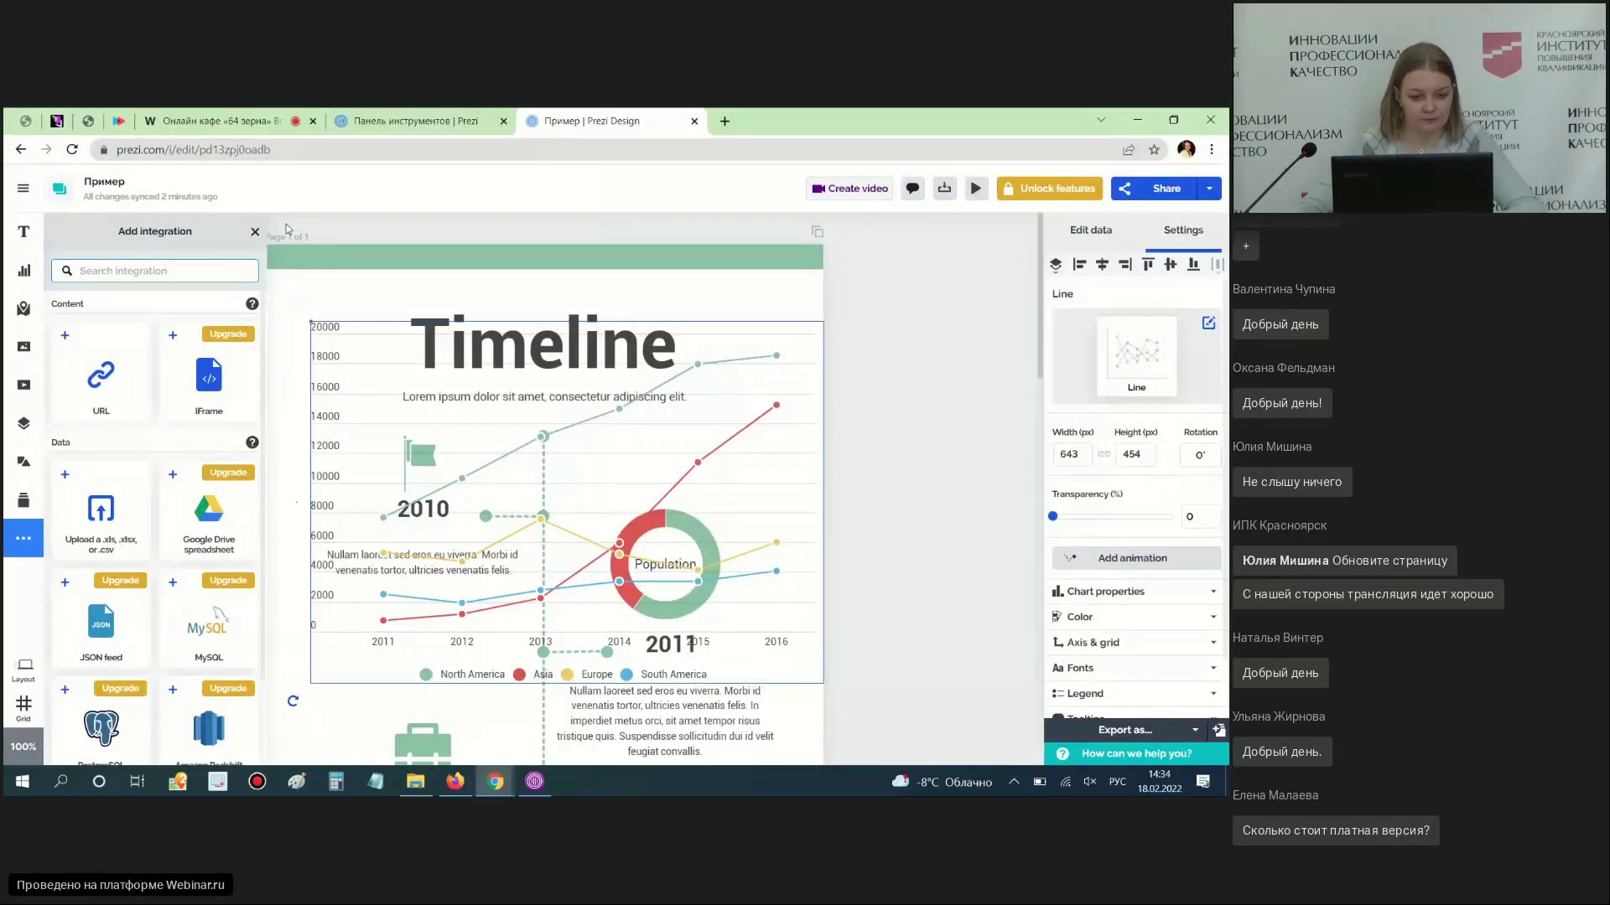
left_click(256, 232)
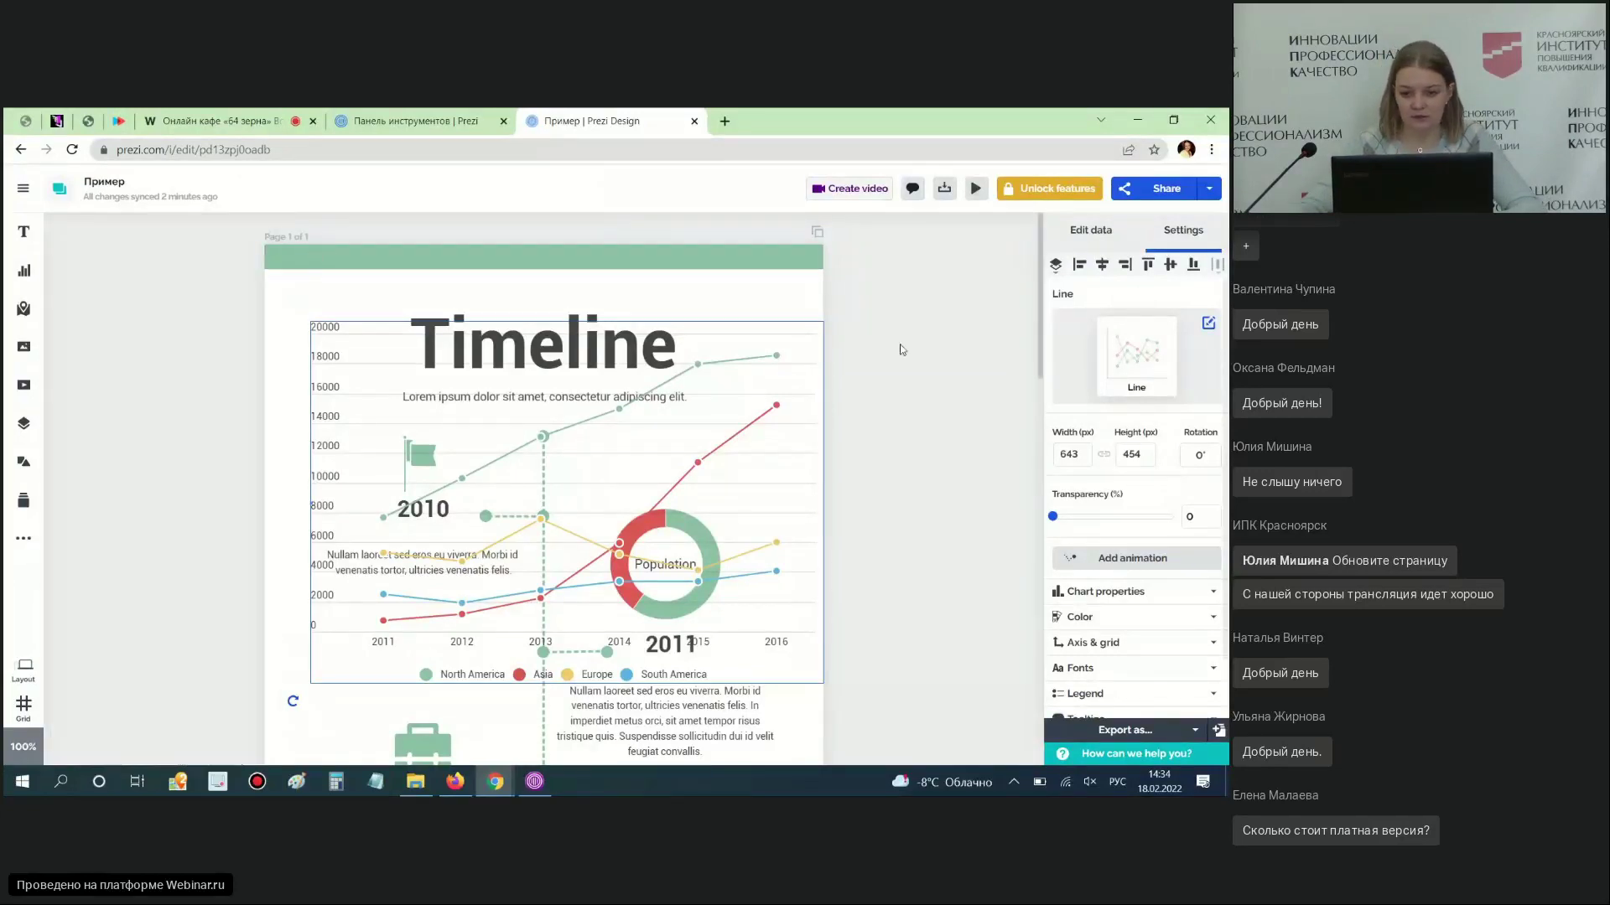
Close the "Пример" design and view the available actions for the "Без названия" project on the dashboard
left_click(695, 121)
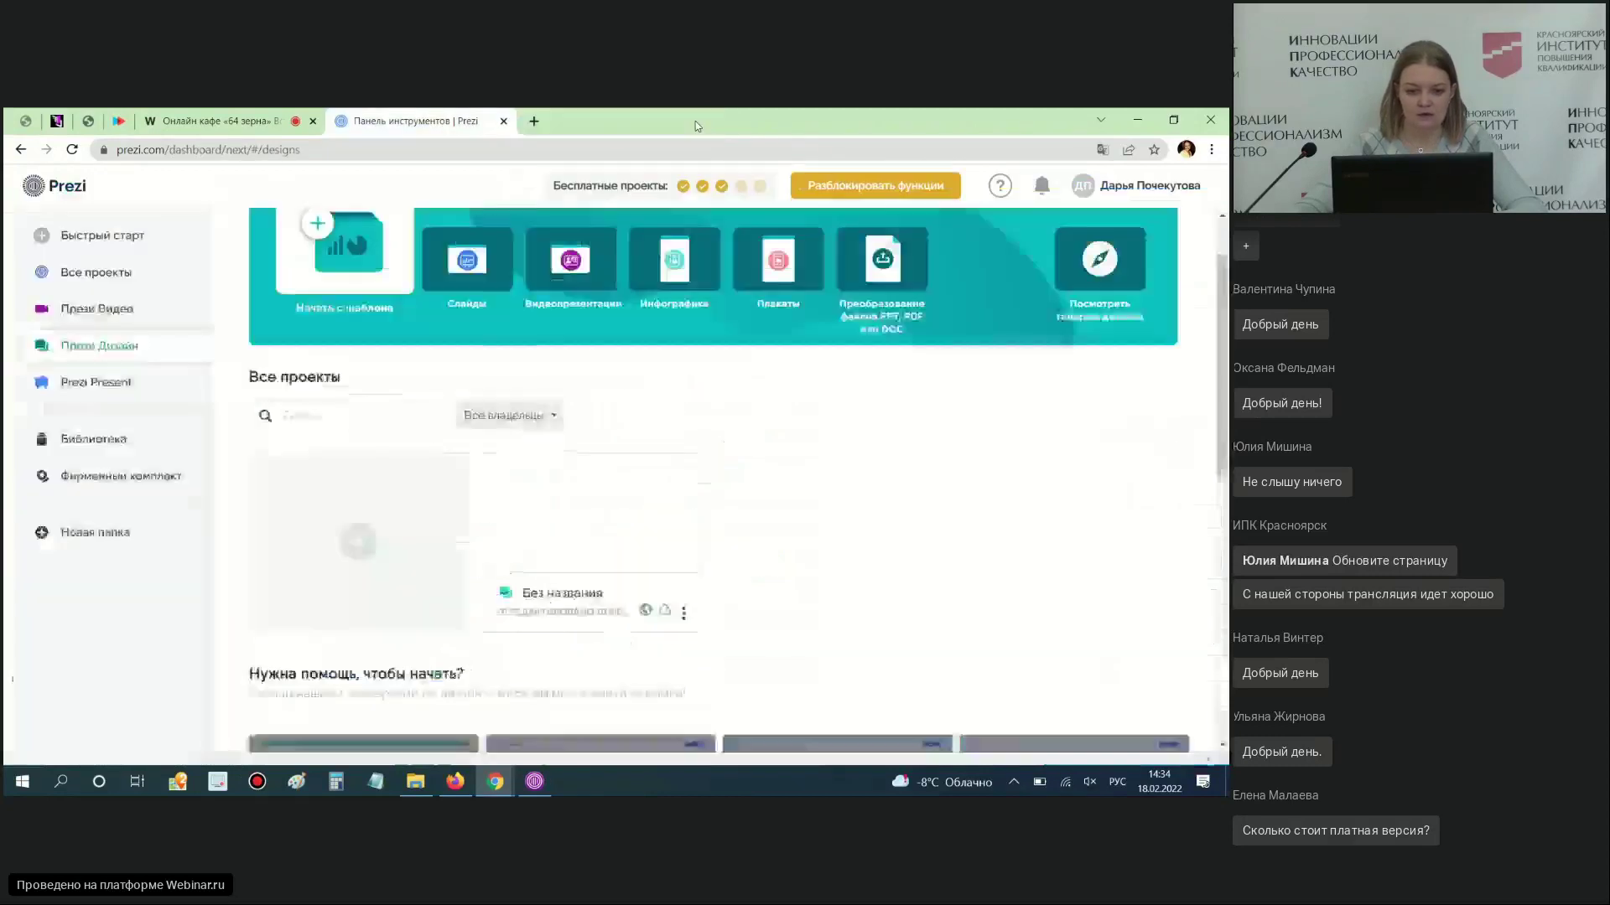
scroll(633, 436, "down", 2)
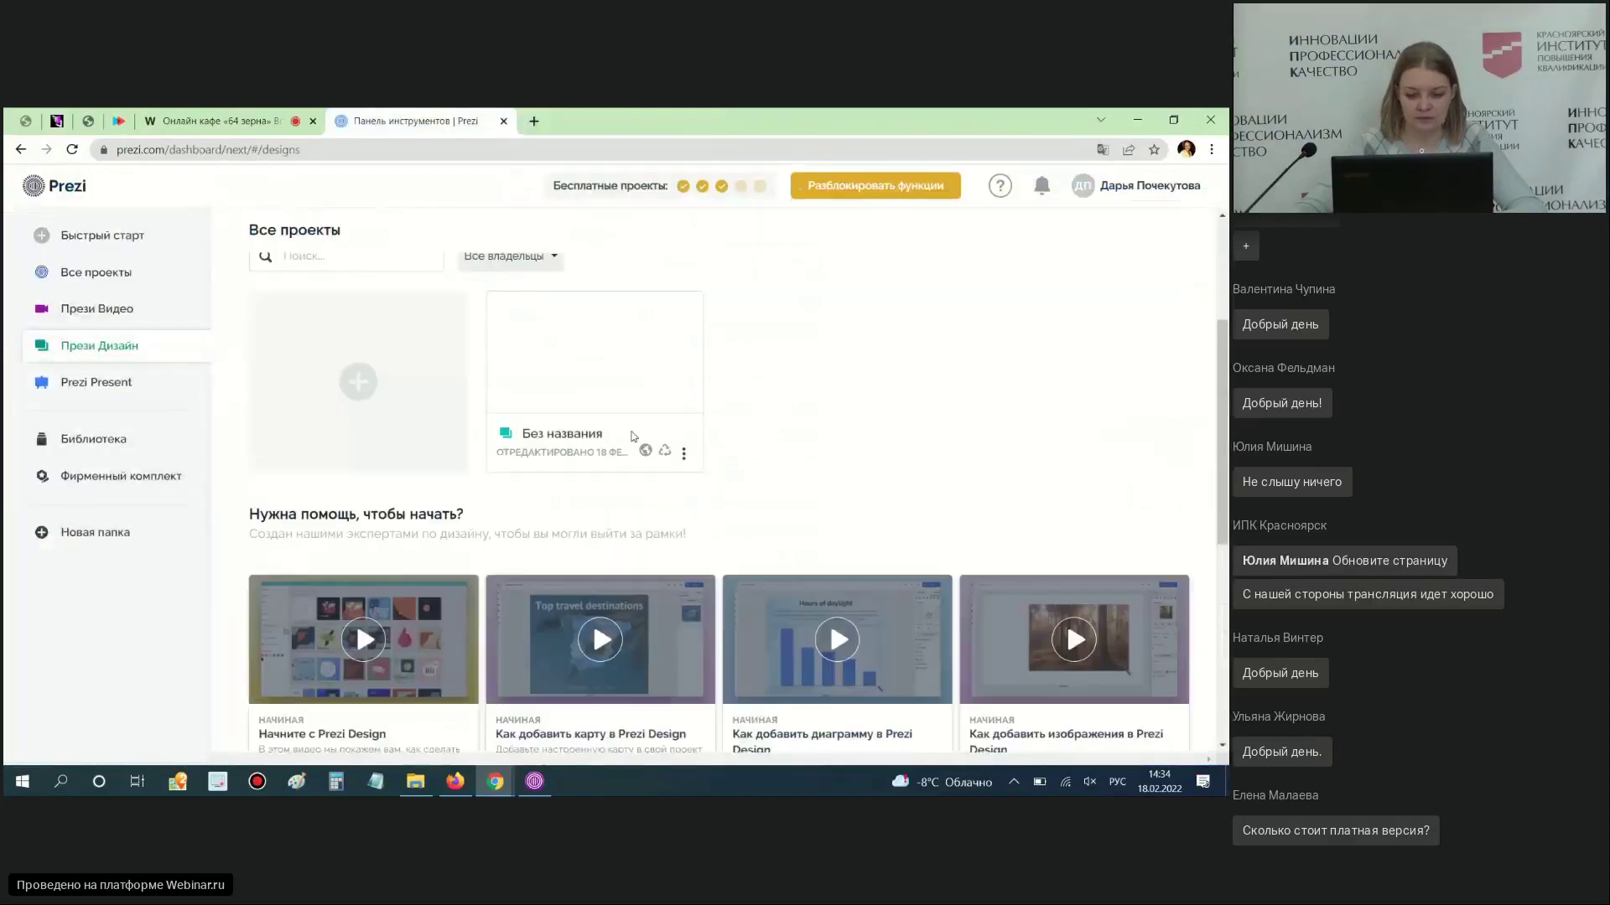
left_click(684, 454)
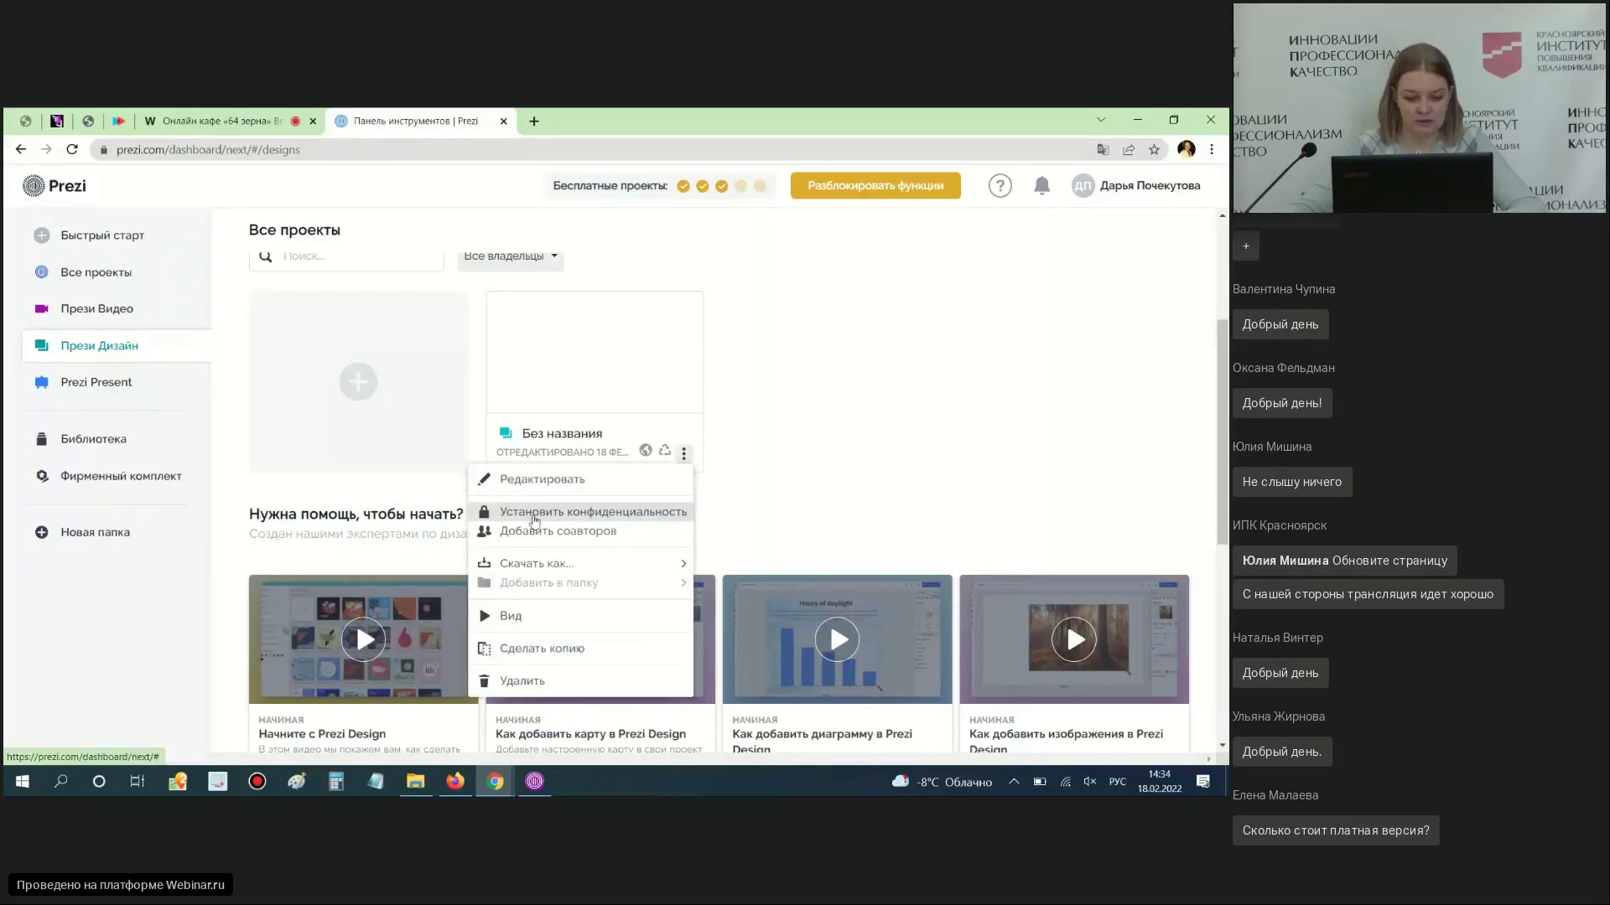
mouse_move(551, 571)
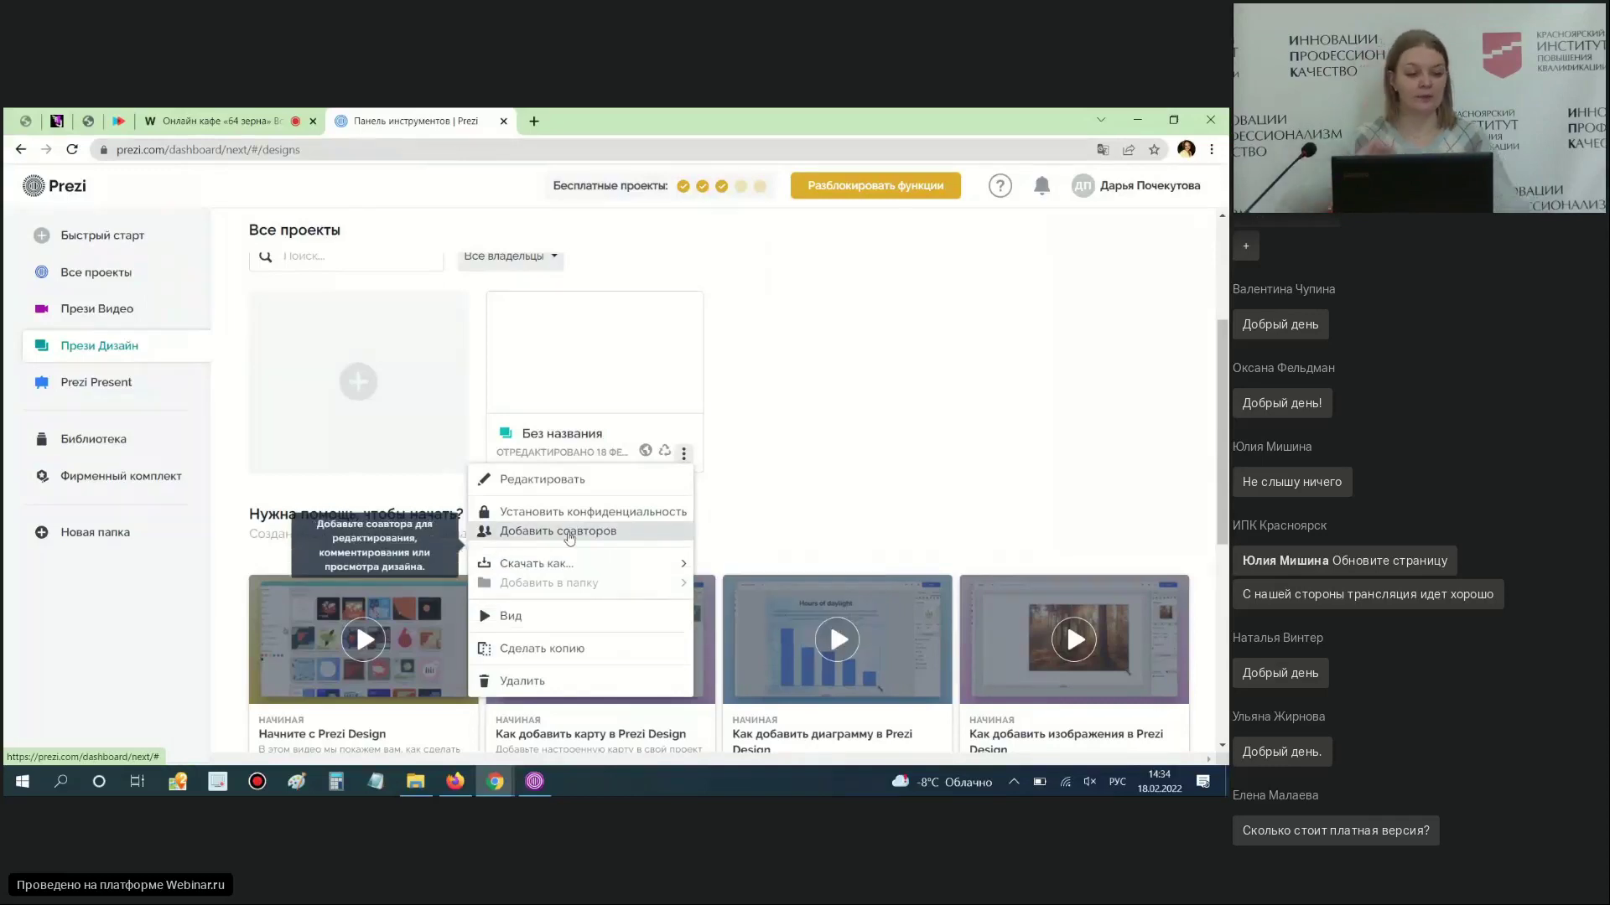
Open the Prezi Present section and examine its projects, tutorials and reusable presentations
left_click(109, 387)
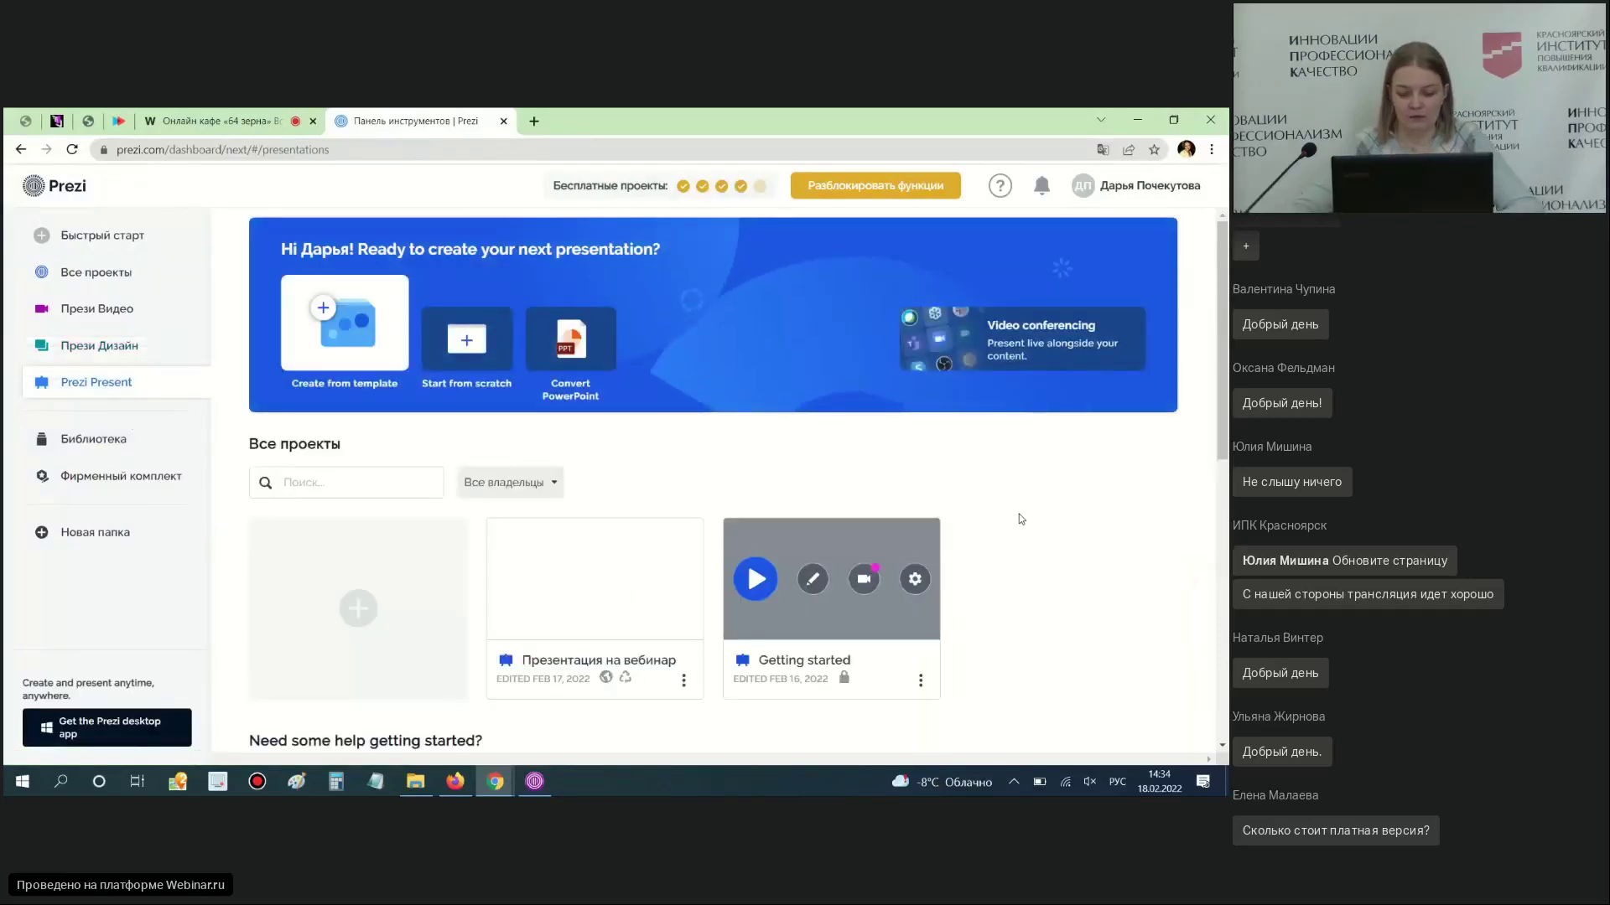
scroll(1019, 515, "down", 1)
scroll(1022, 521, "up", 1)
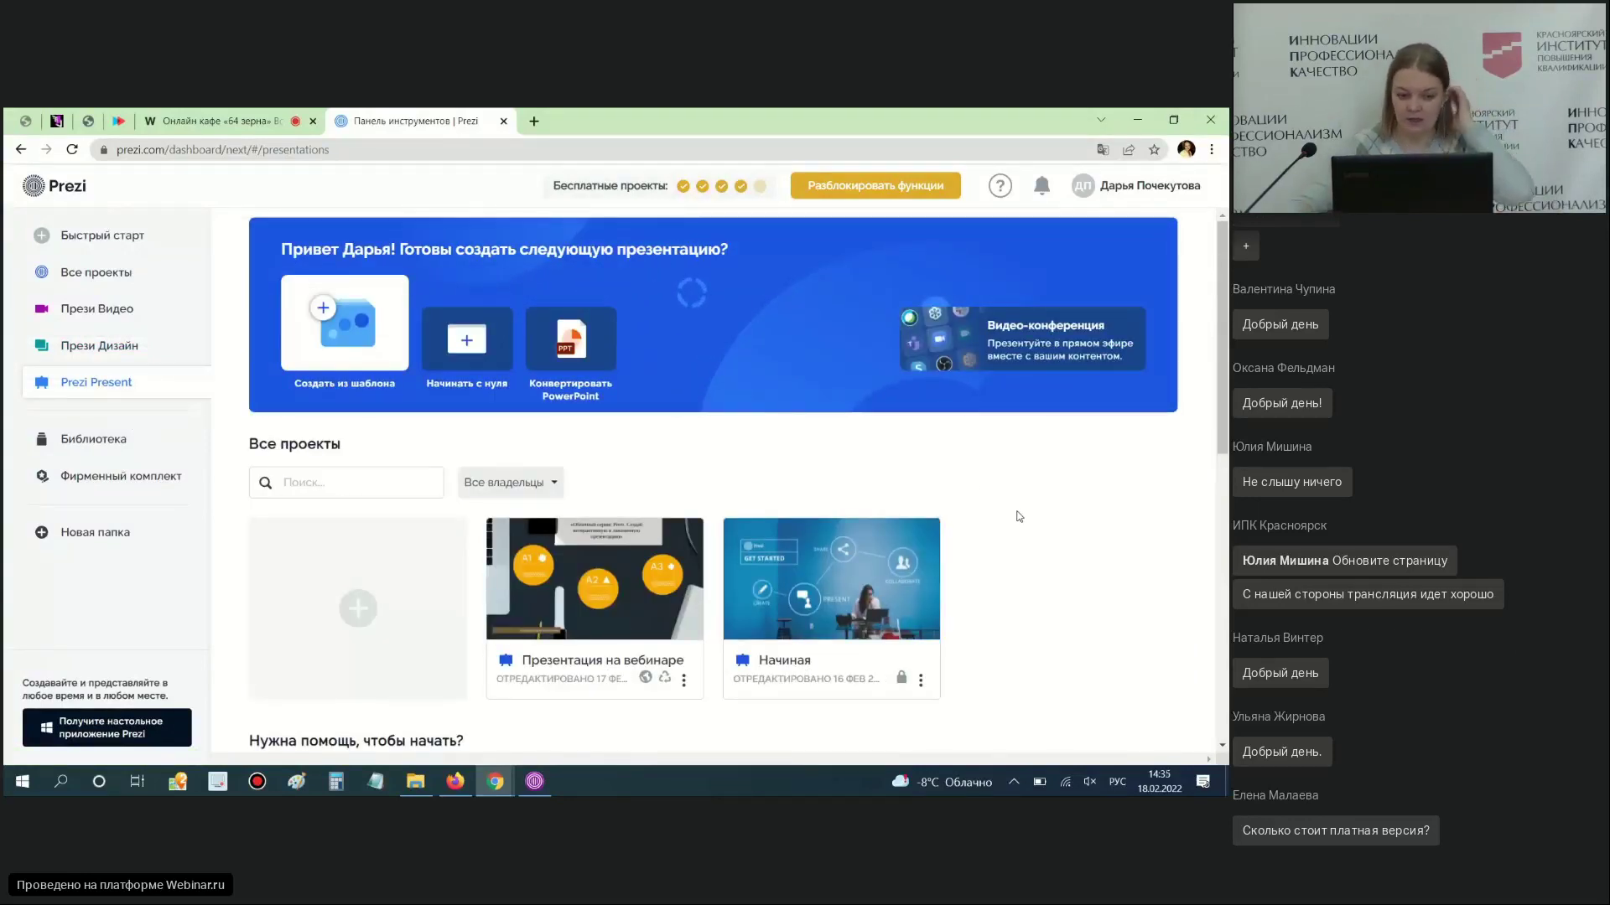
scroll(1002, 543, "down", 1)
scroll(1000, 549, "down", 5)
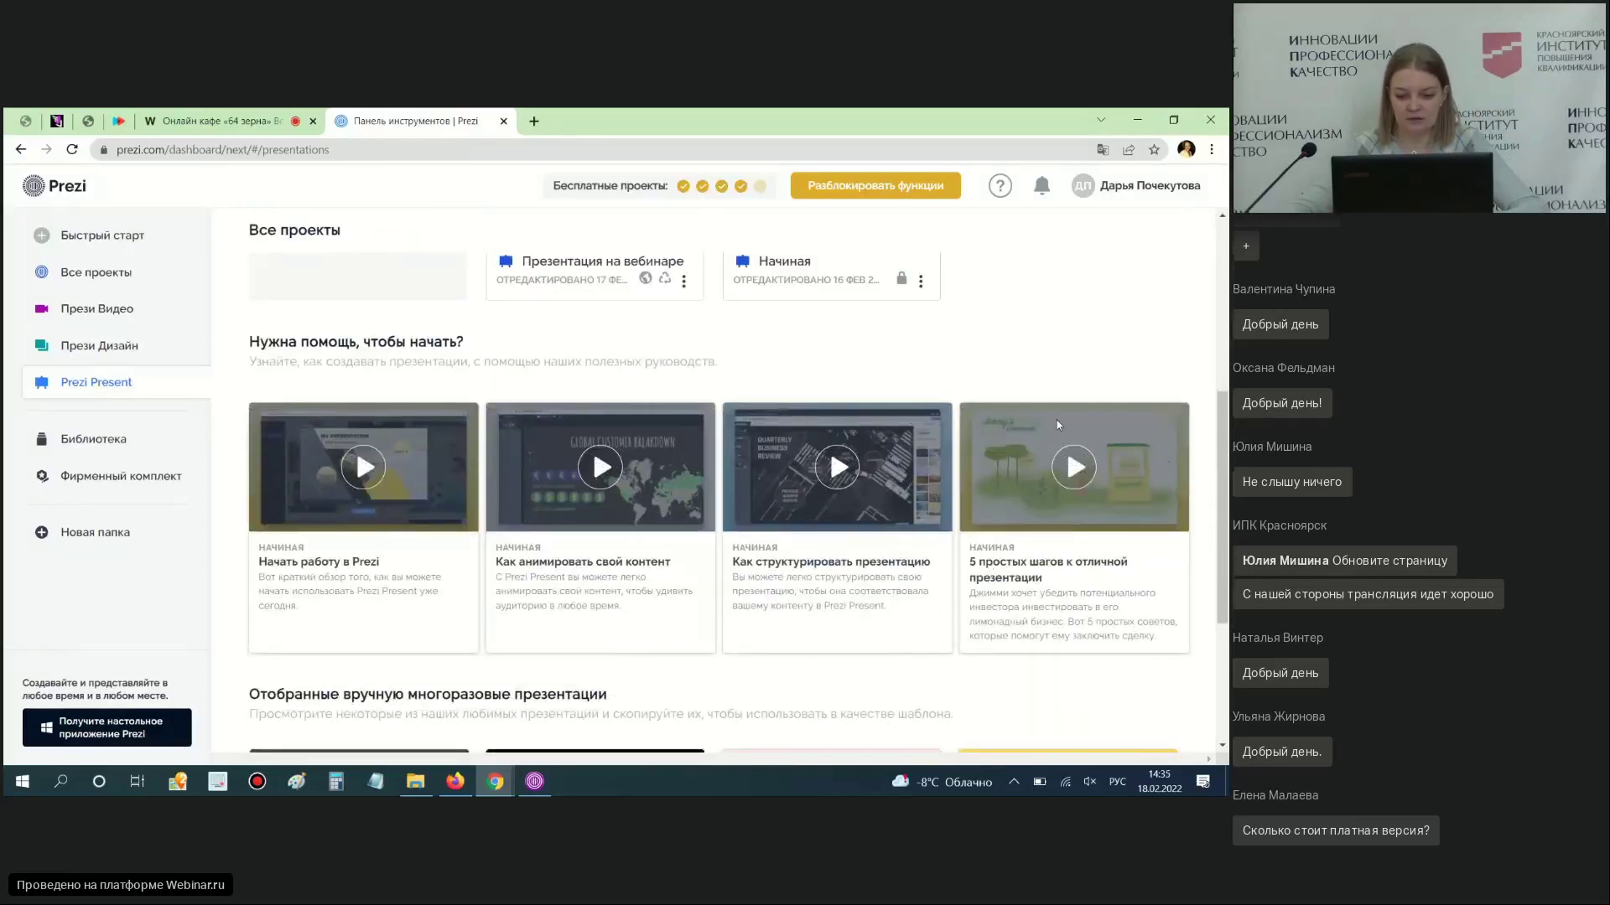
scroll(979, 605, "down", 2)
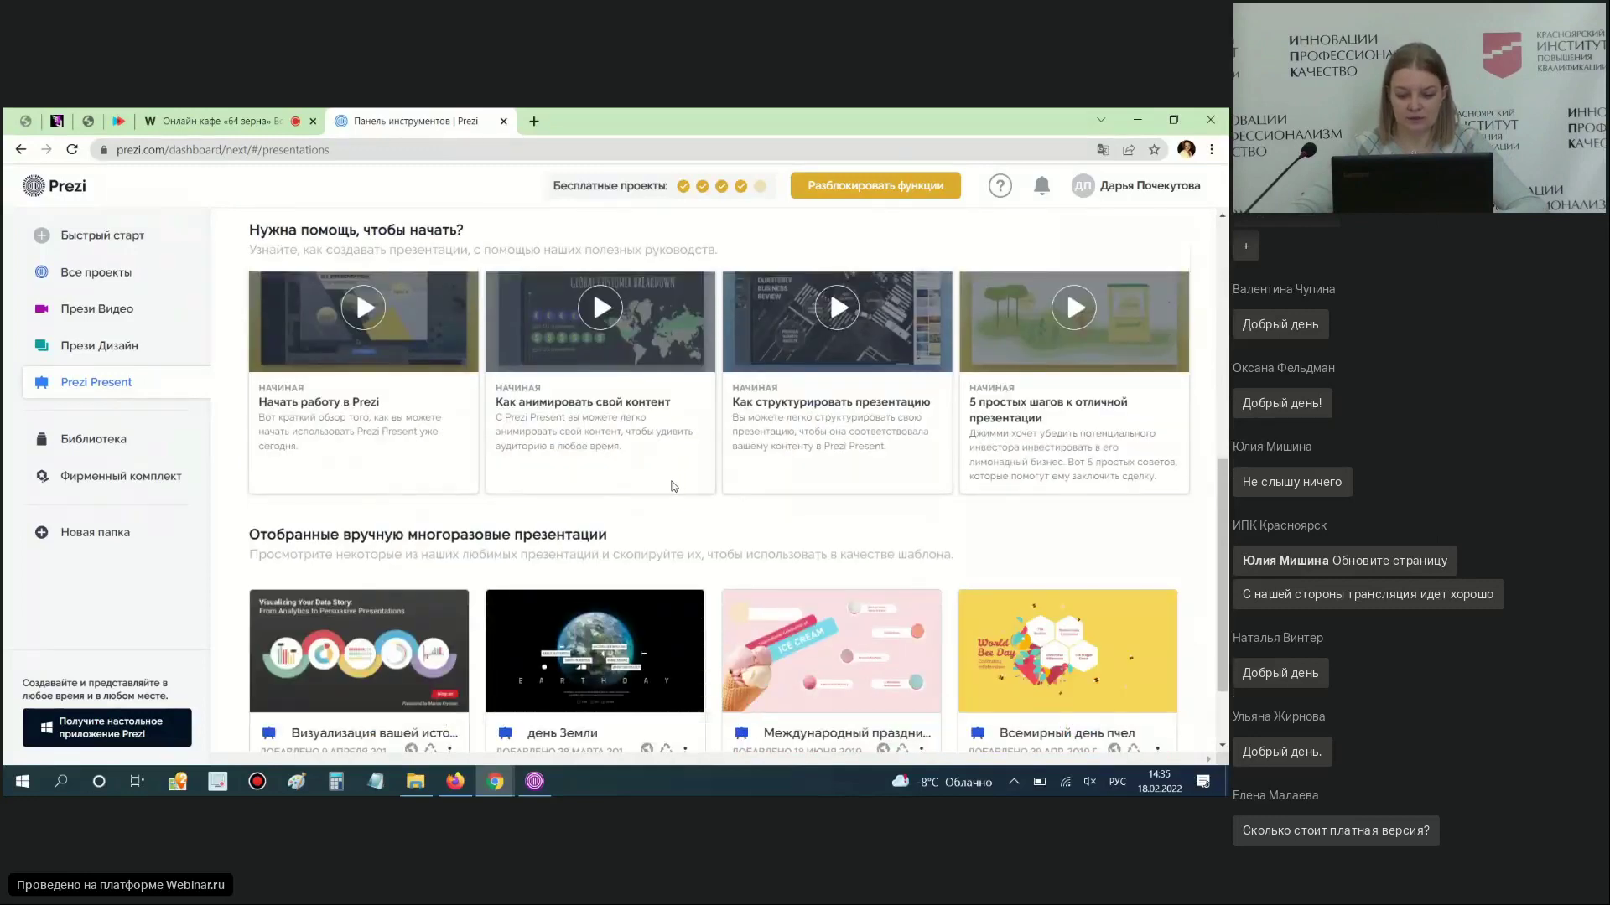
scroll(679, 484, "up", 4)
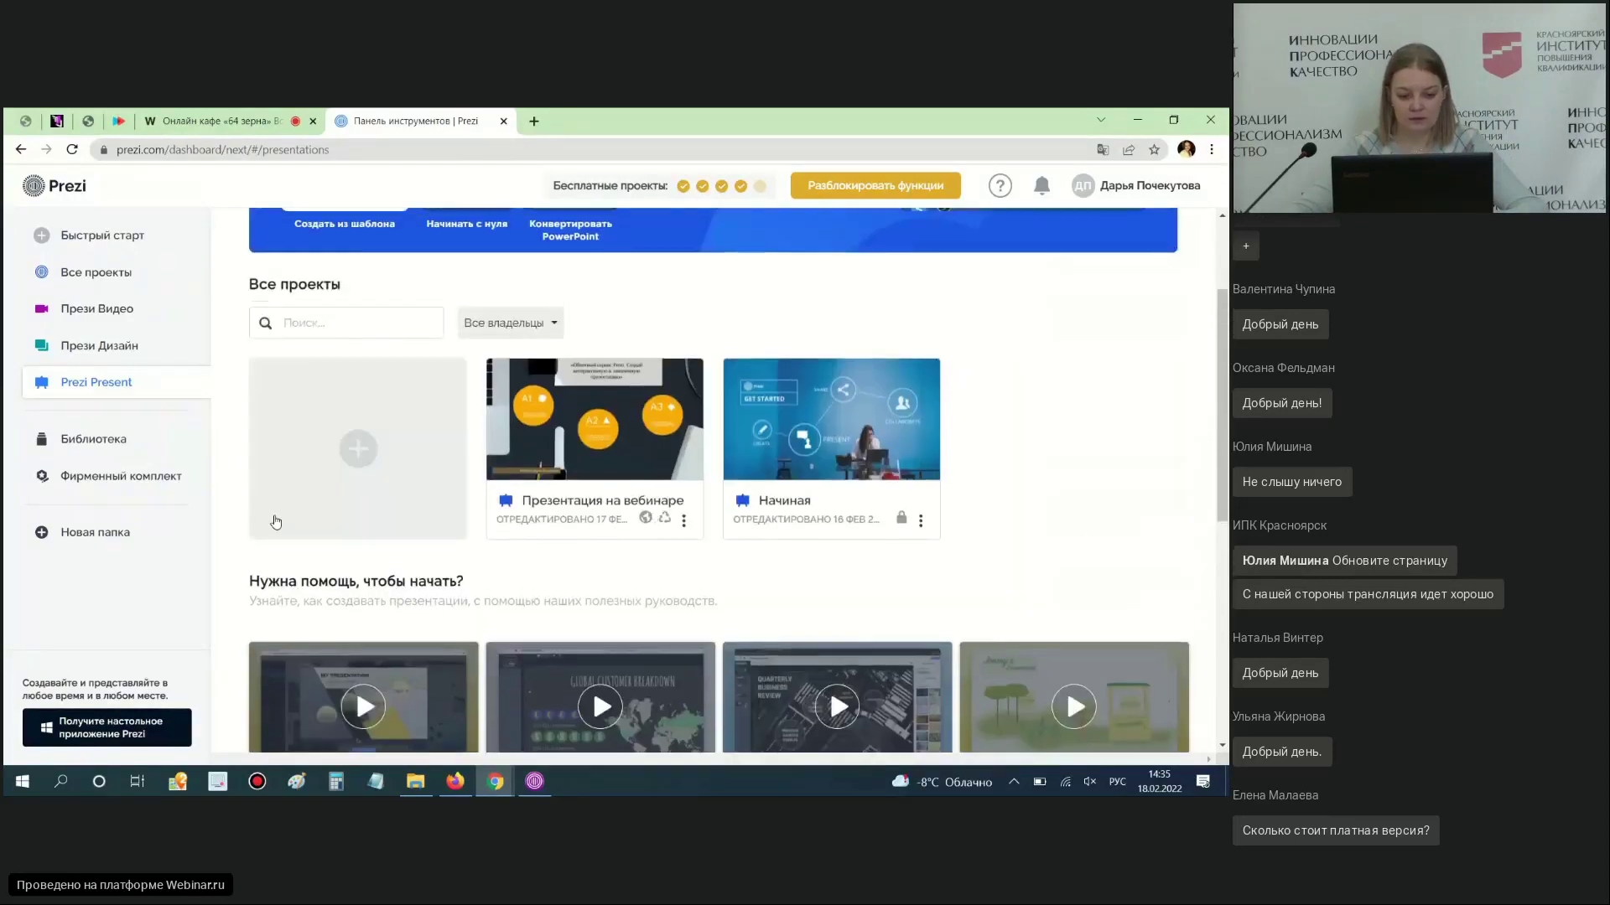
scroll(652, 511, "up", 2)
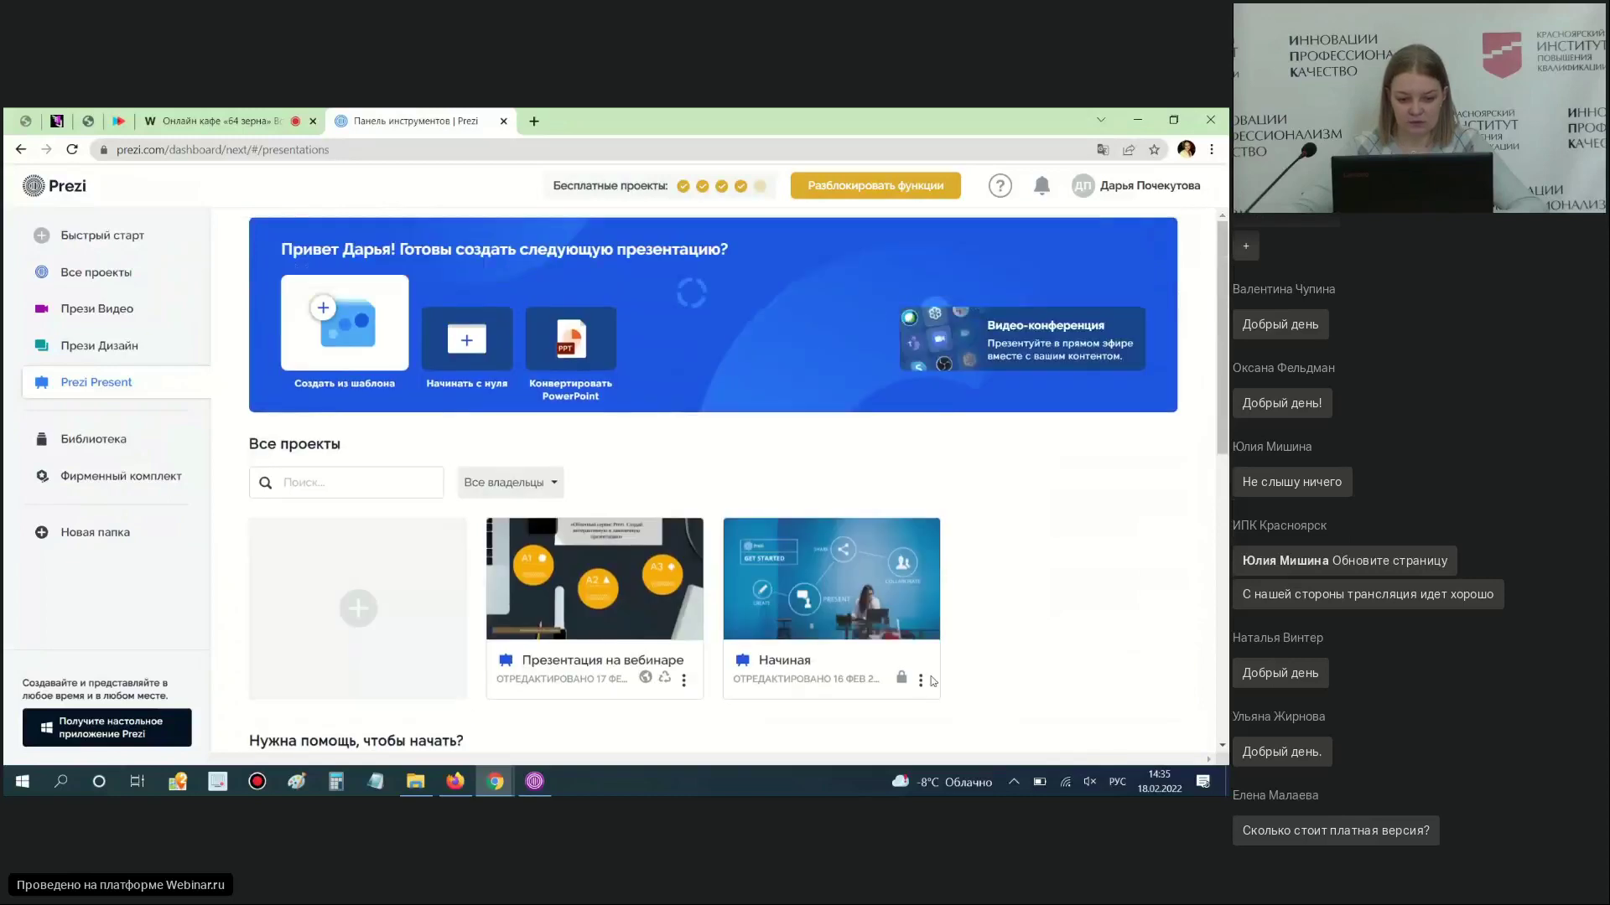
View only the presentations shared by others and return the owner filter to "Все владельцы"
left_click(555, 487)
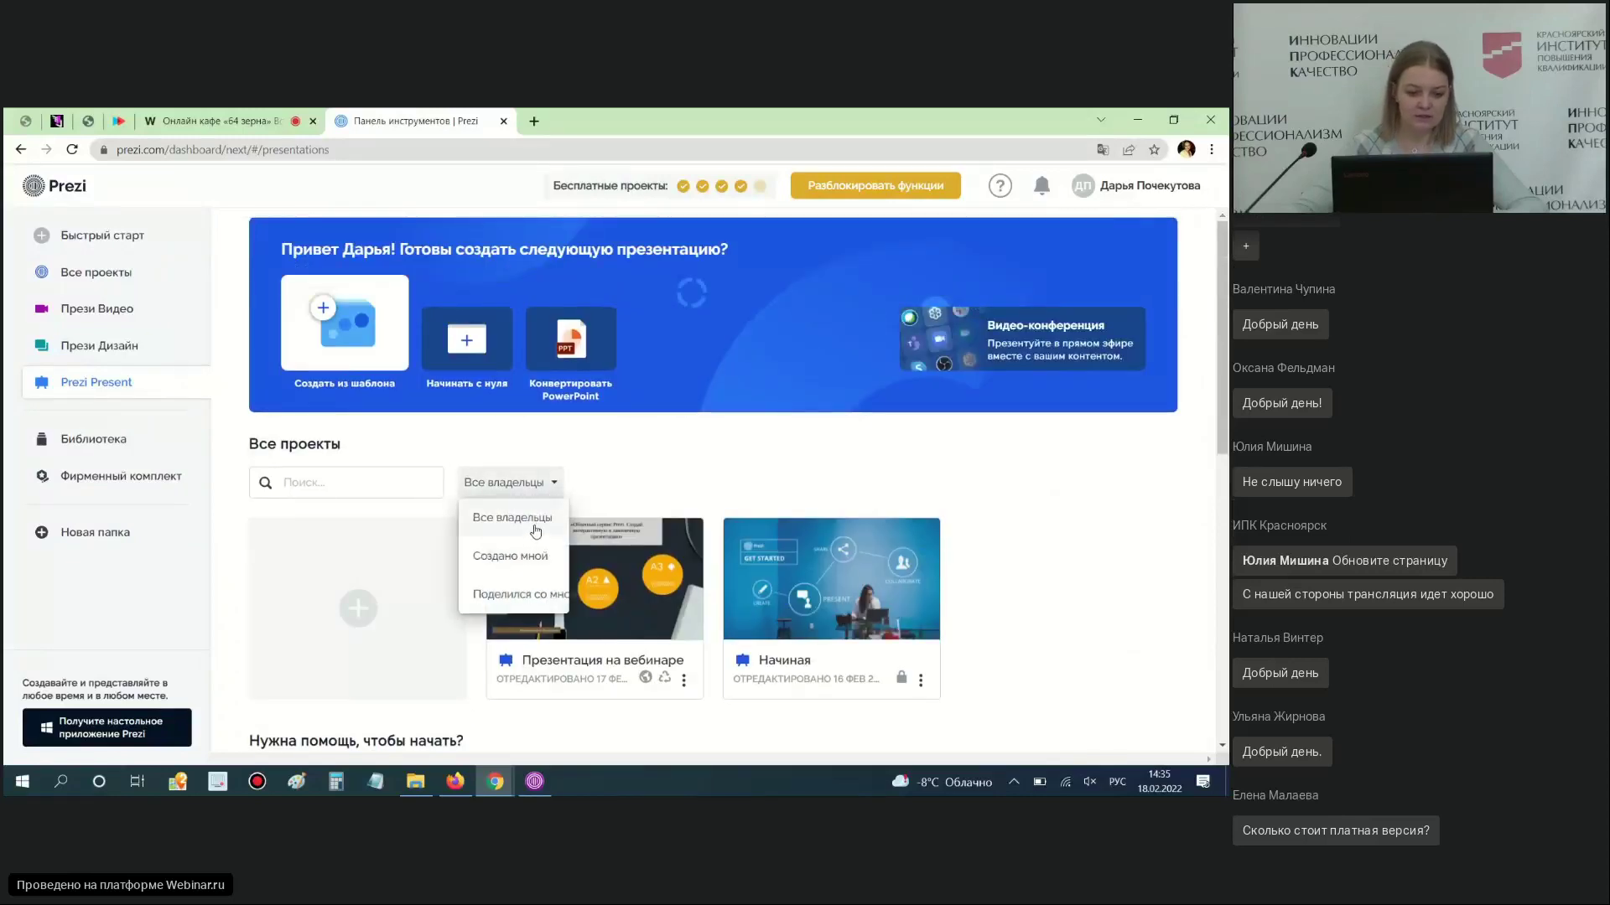
left_click(513, 601)
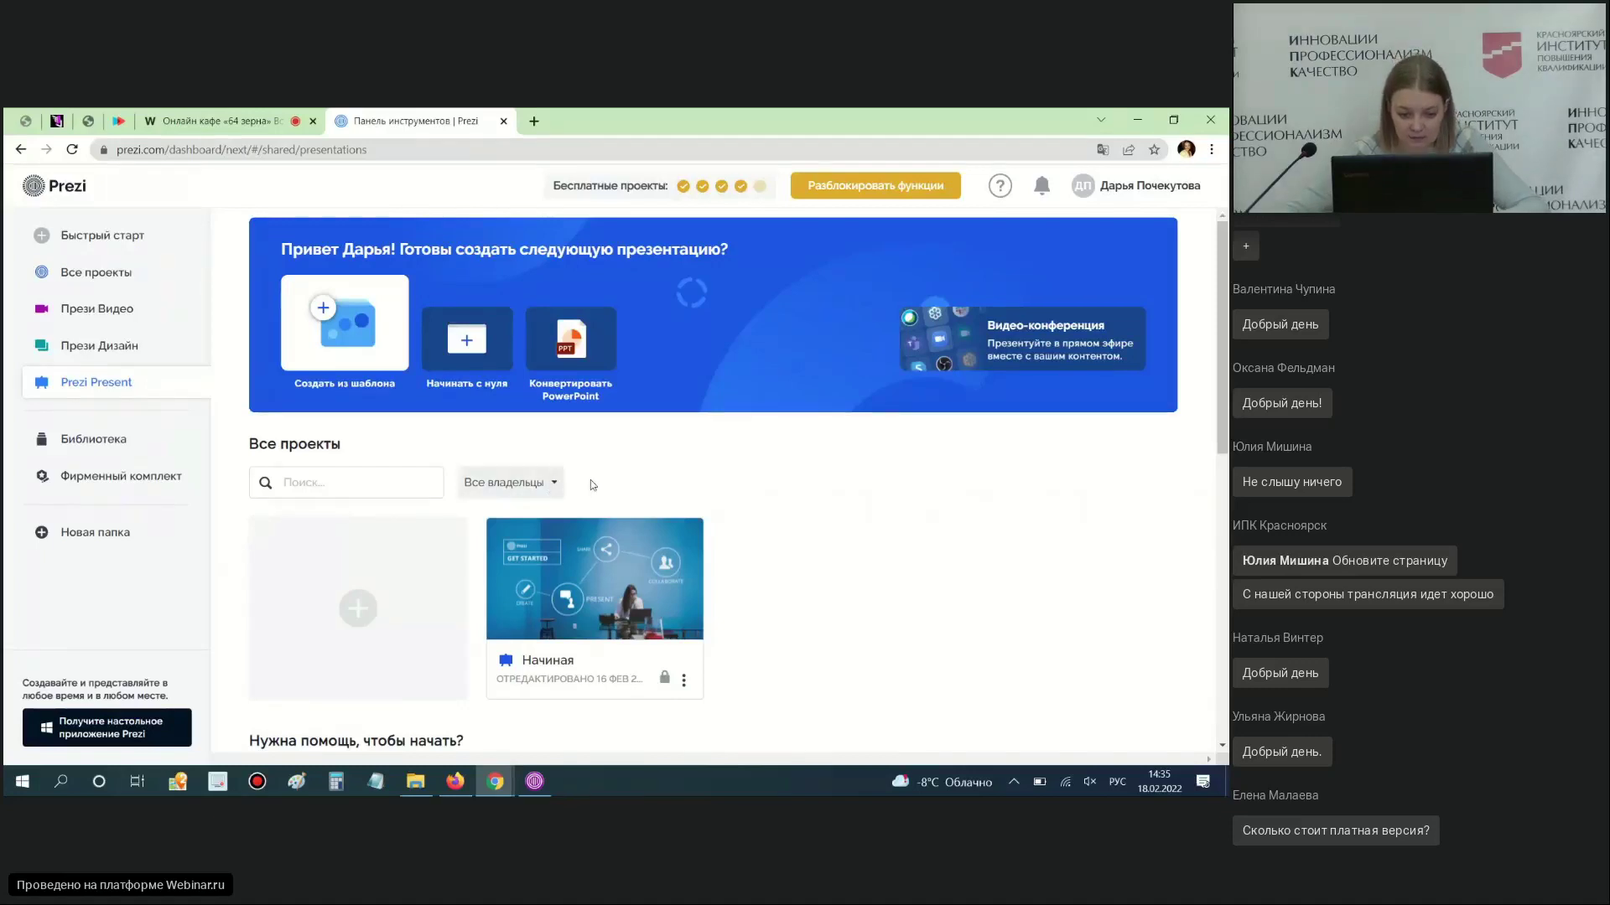
left_click(553, 488)
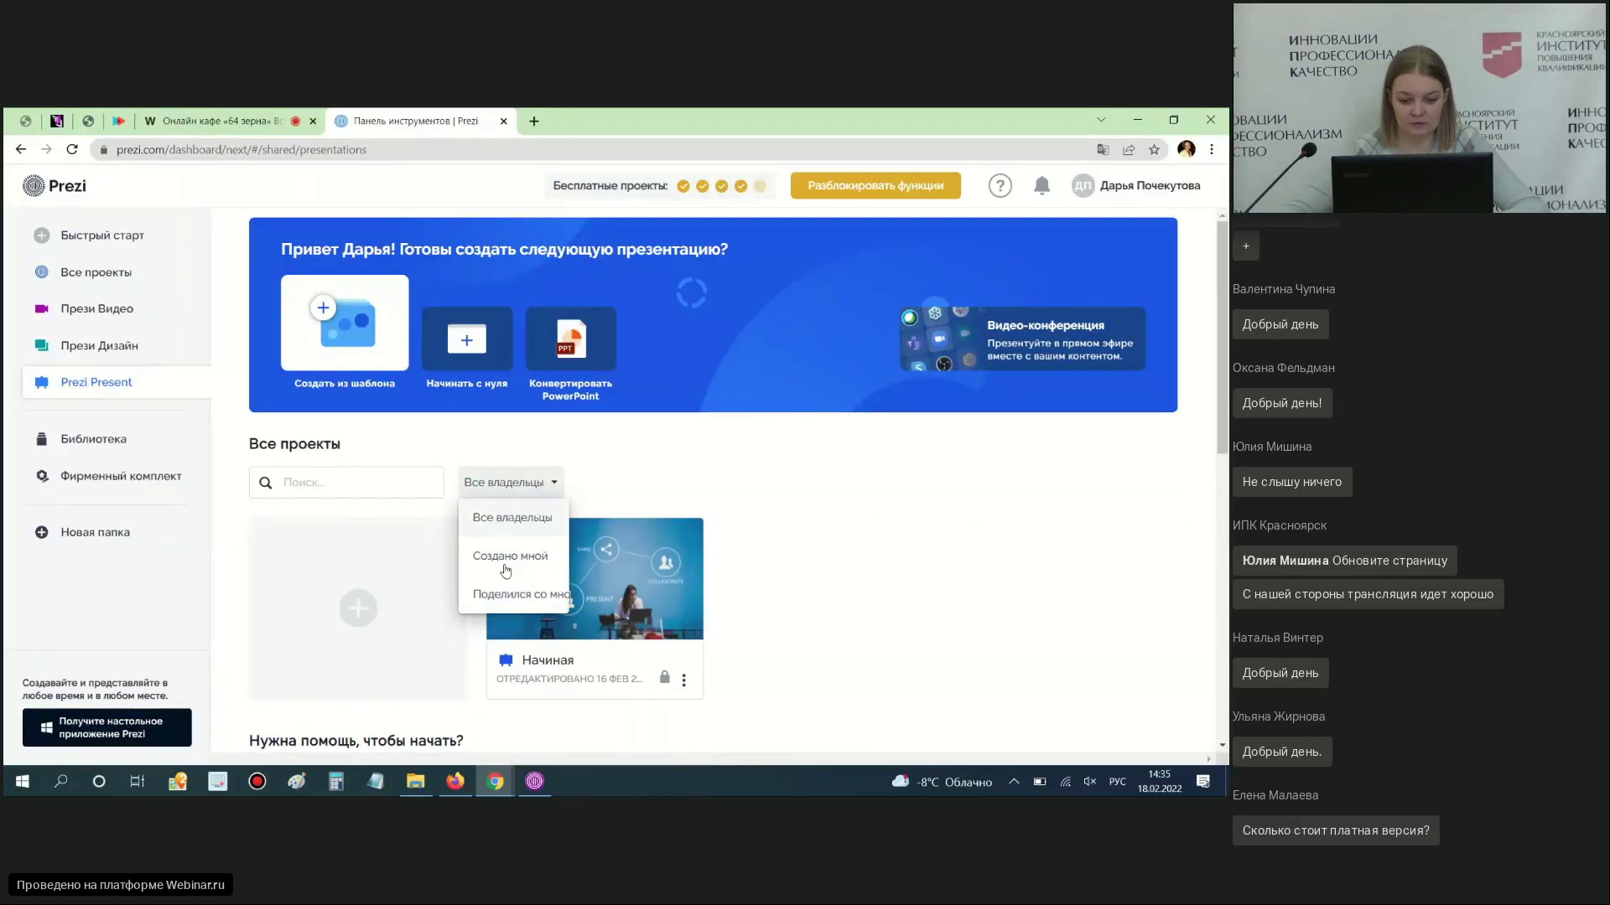
left_click(513, 520)
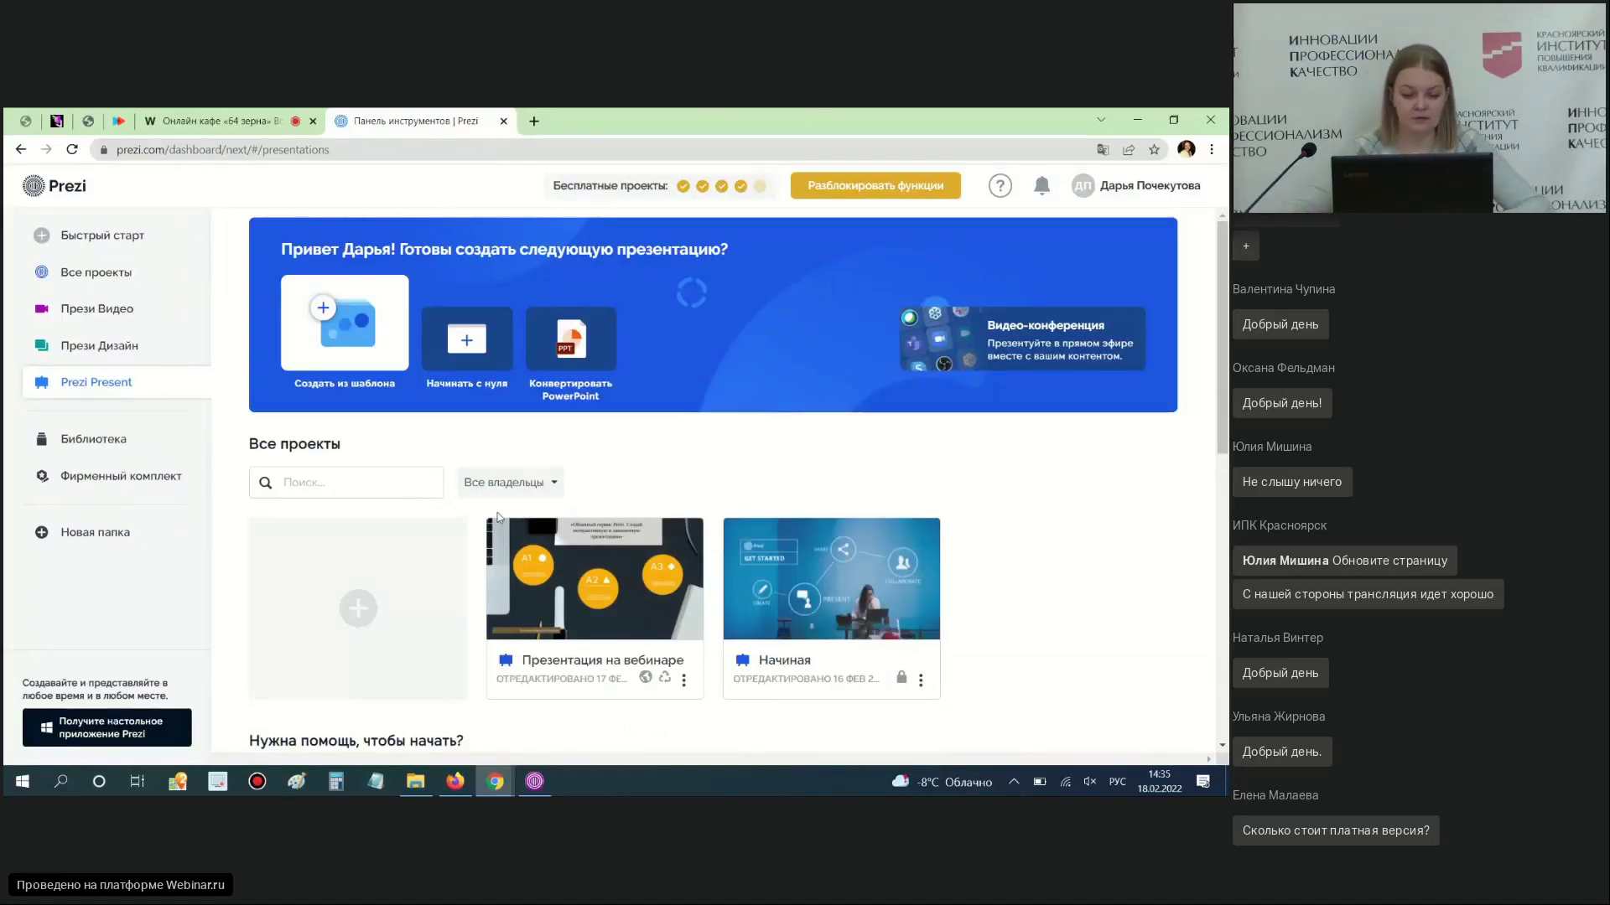
Review the available actions for the "Презентация на вебинаре" project and dismiss them without choosing one
scroll(830, 587, "down", 2)
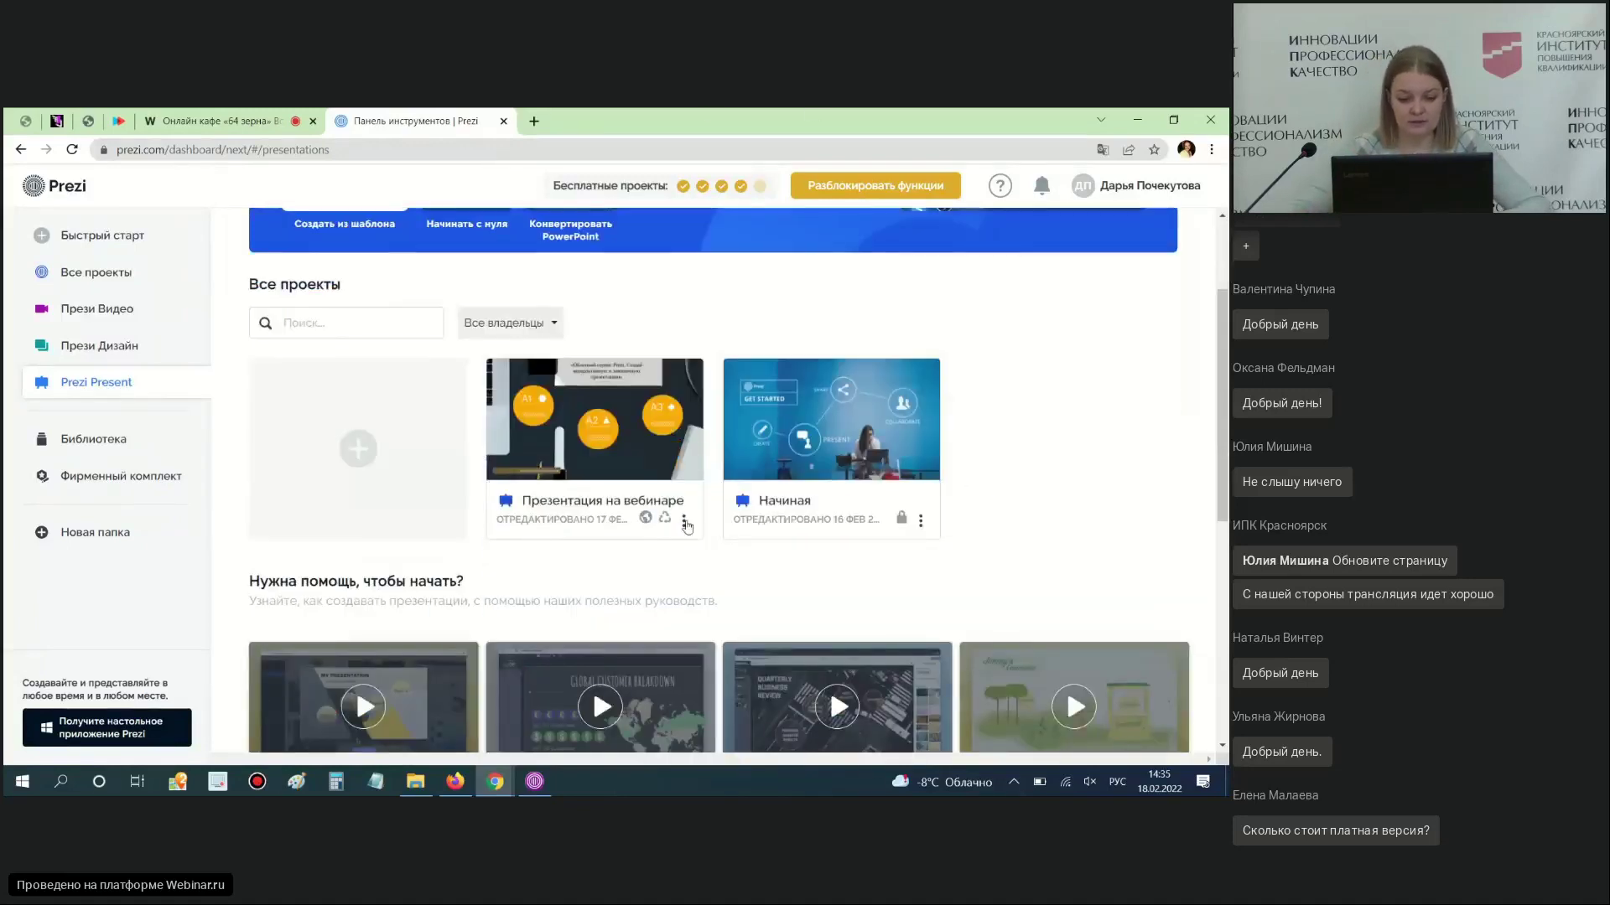
left_click(684, 521)
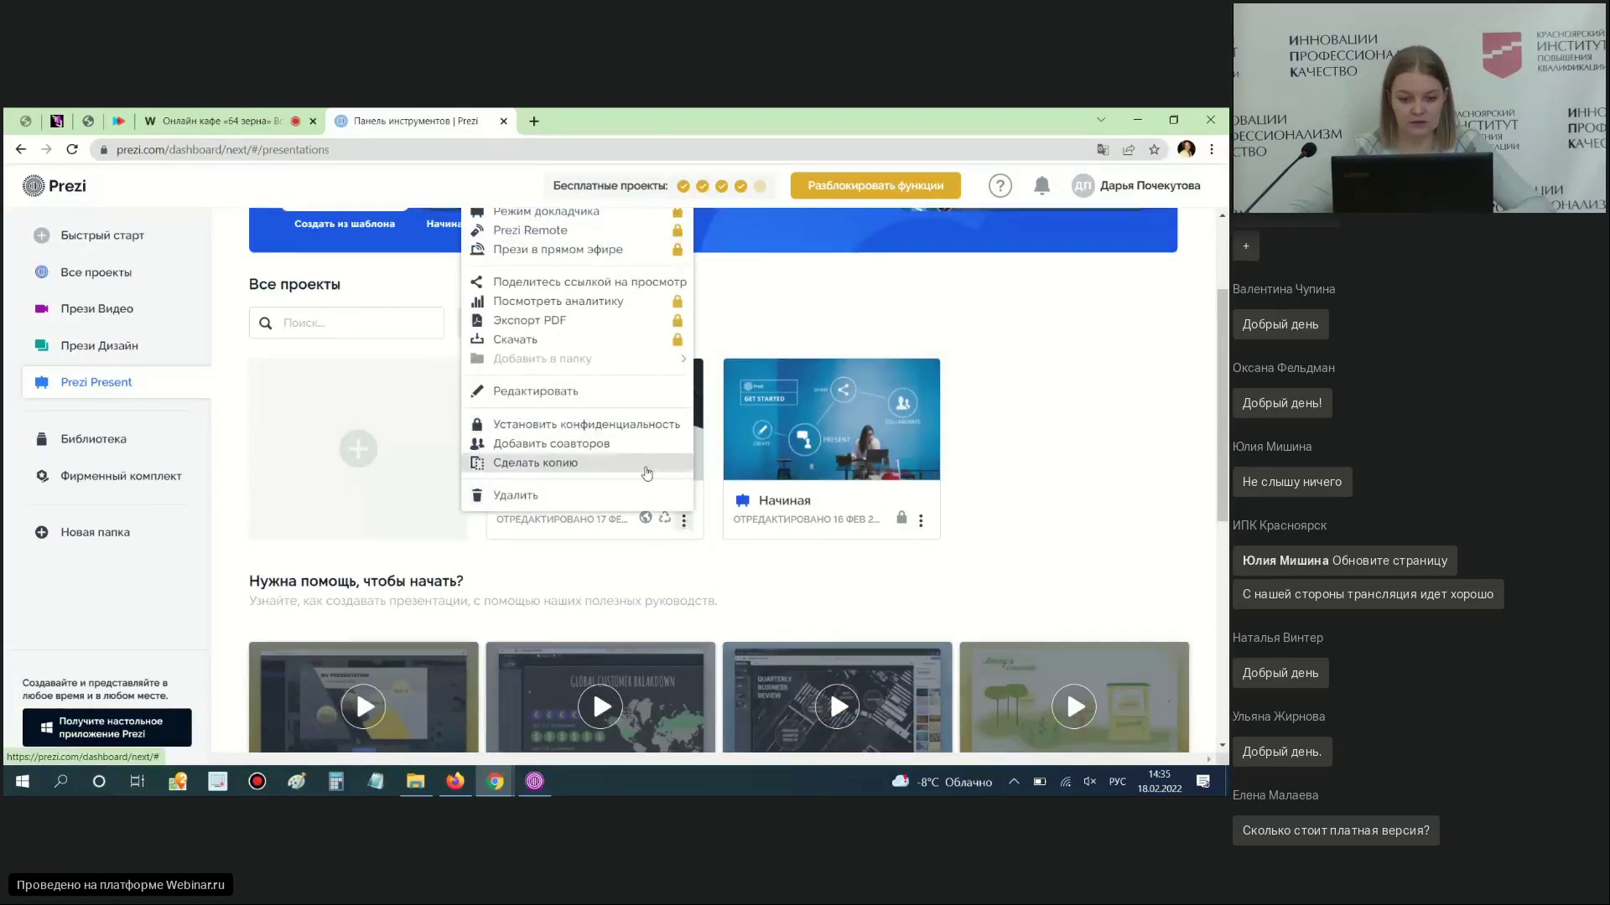
scroll(585, 252, "up", 1)
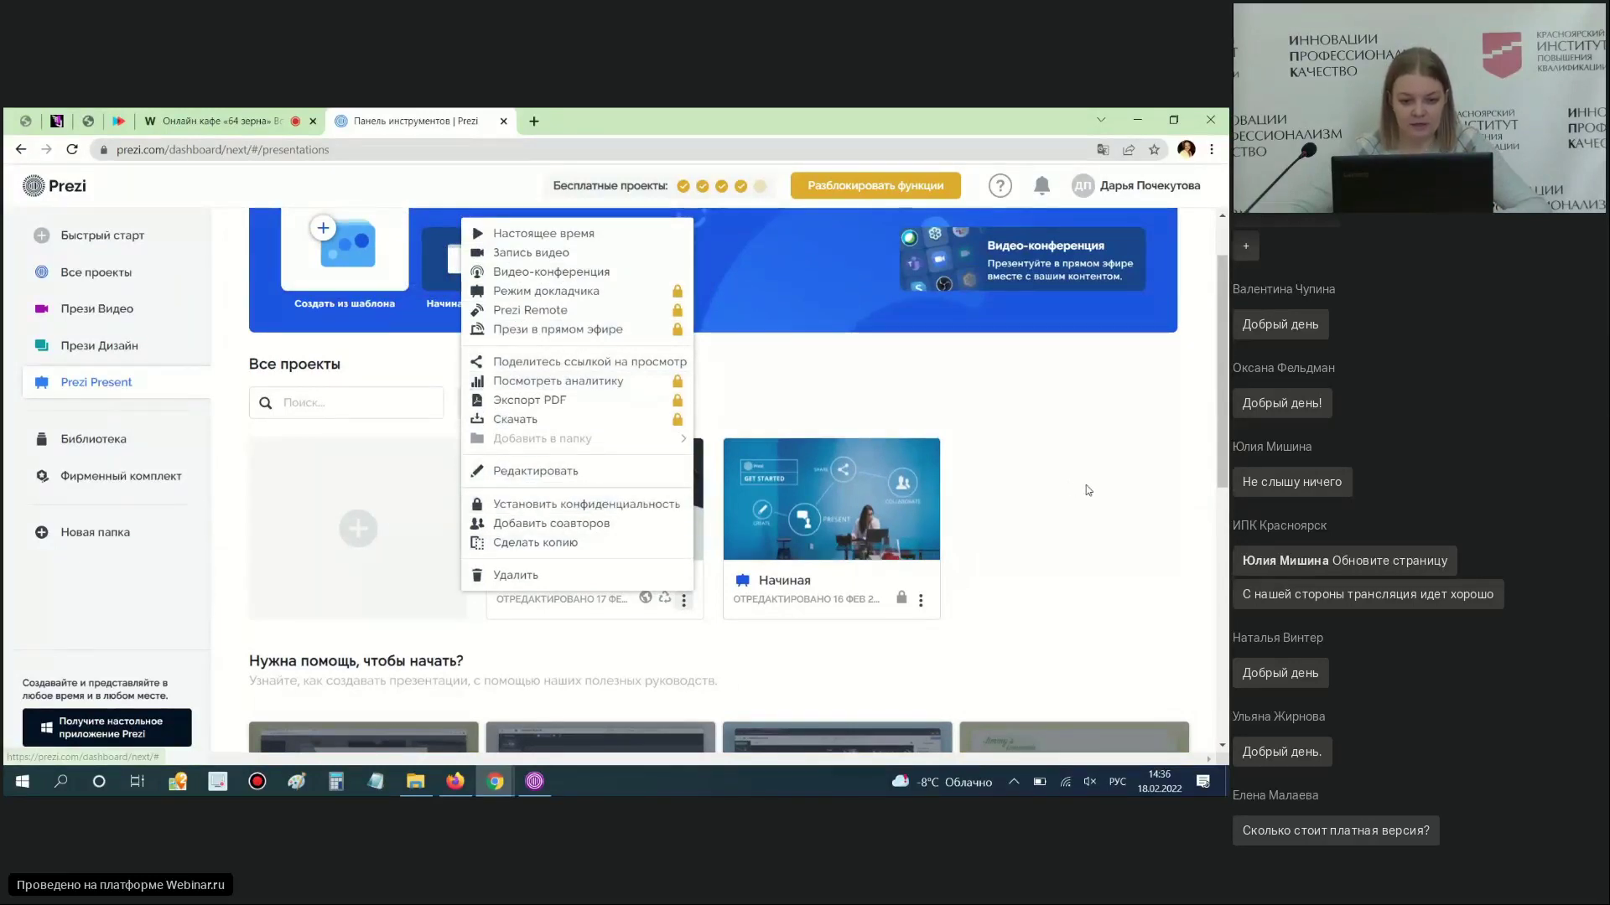
left_click(1090, 491)
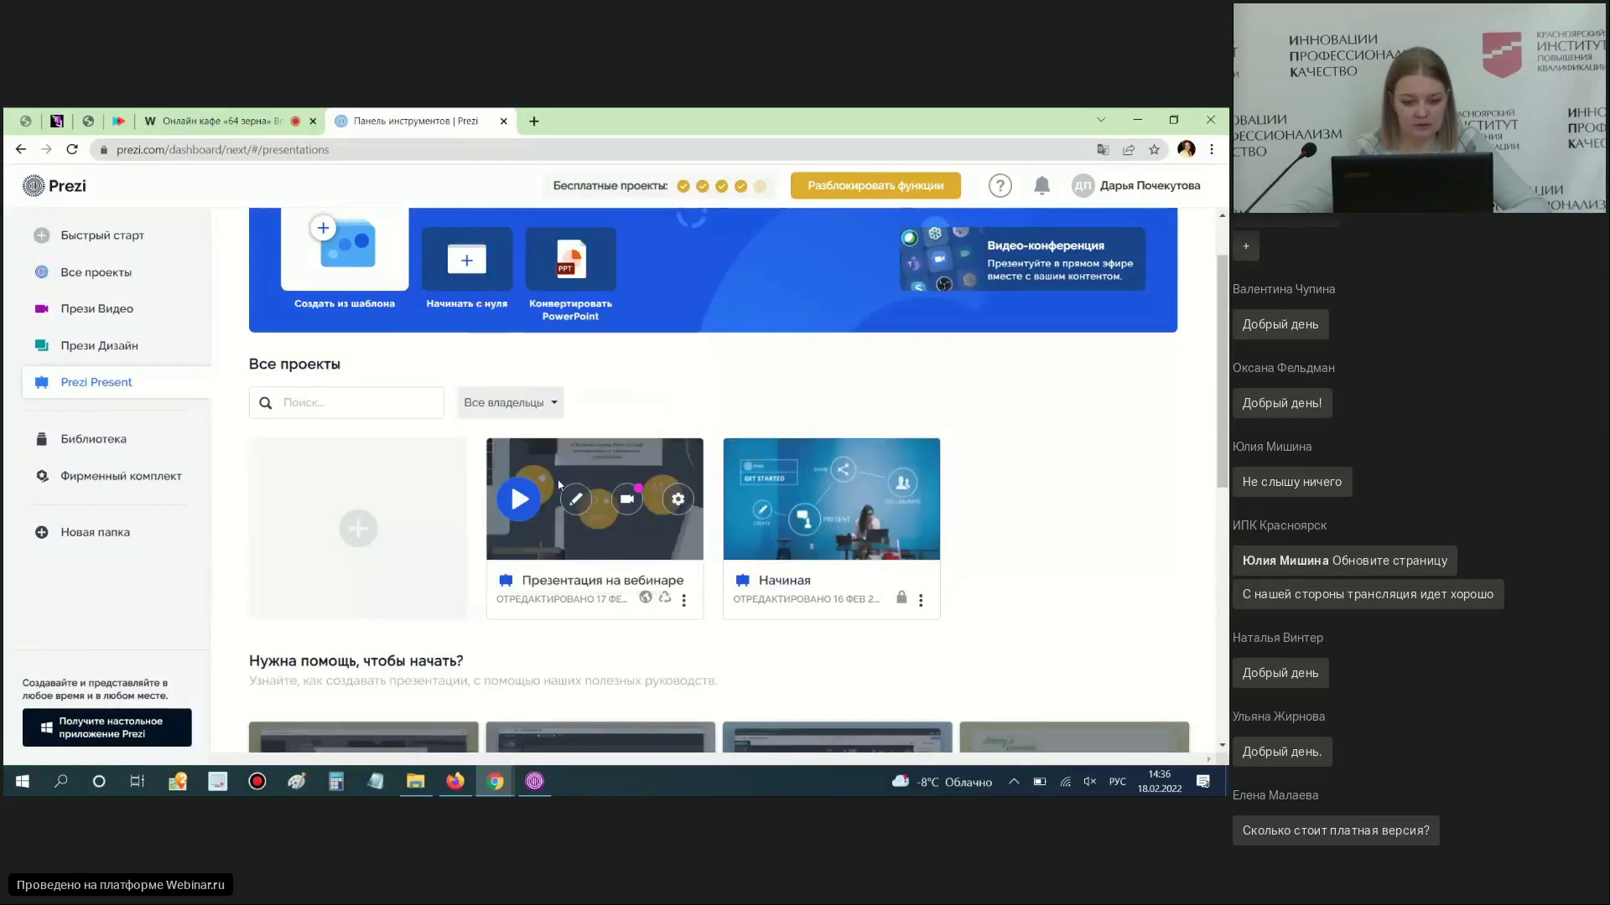
Start a new presentation from a template and browse the available designs in the "Общий" category
left_click(363, 539)
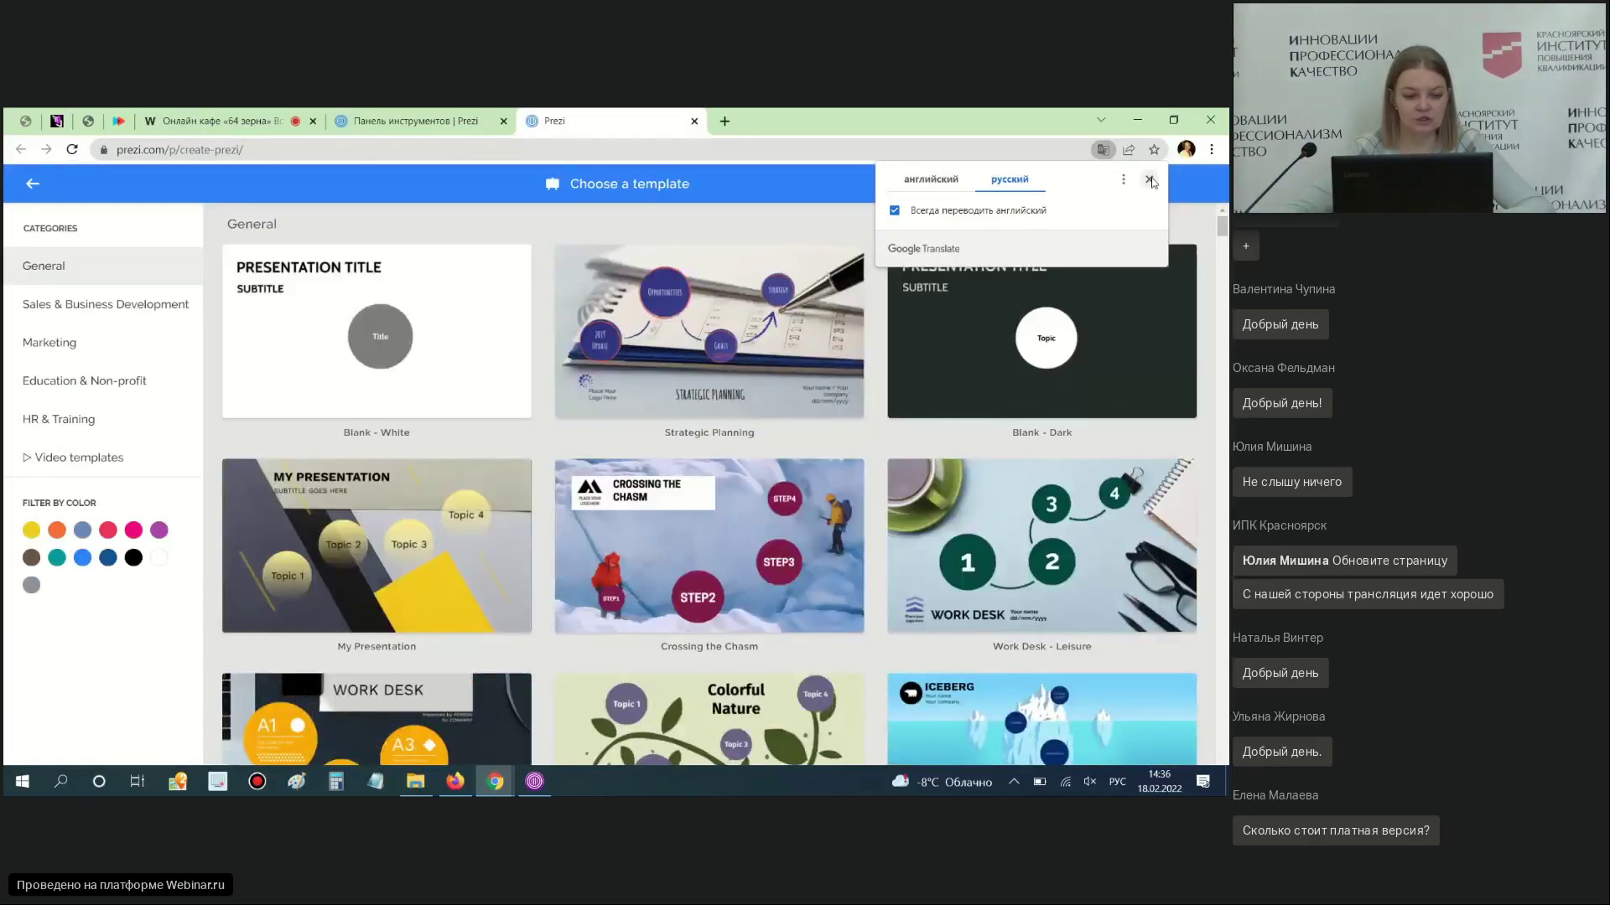
left_click(1149, 180)
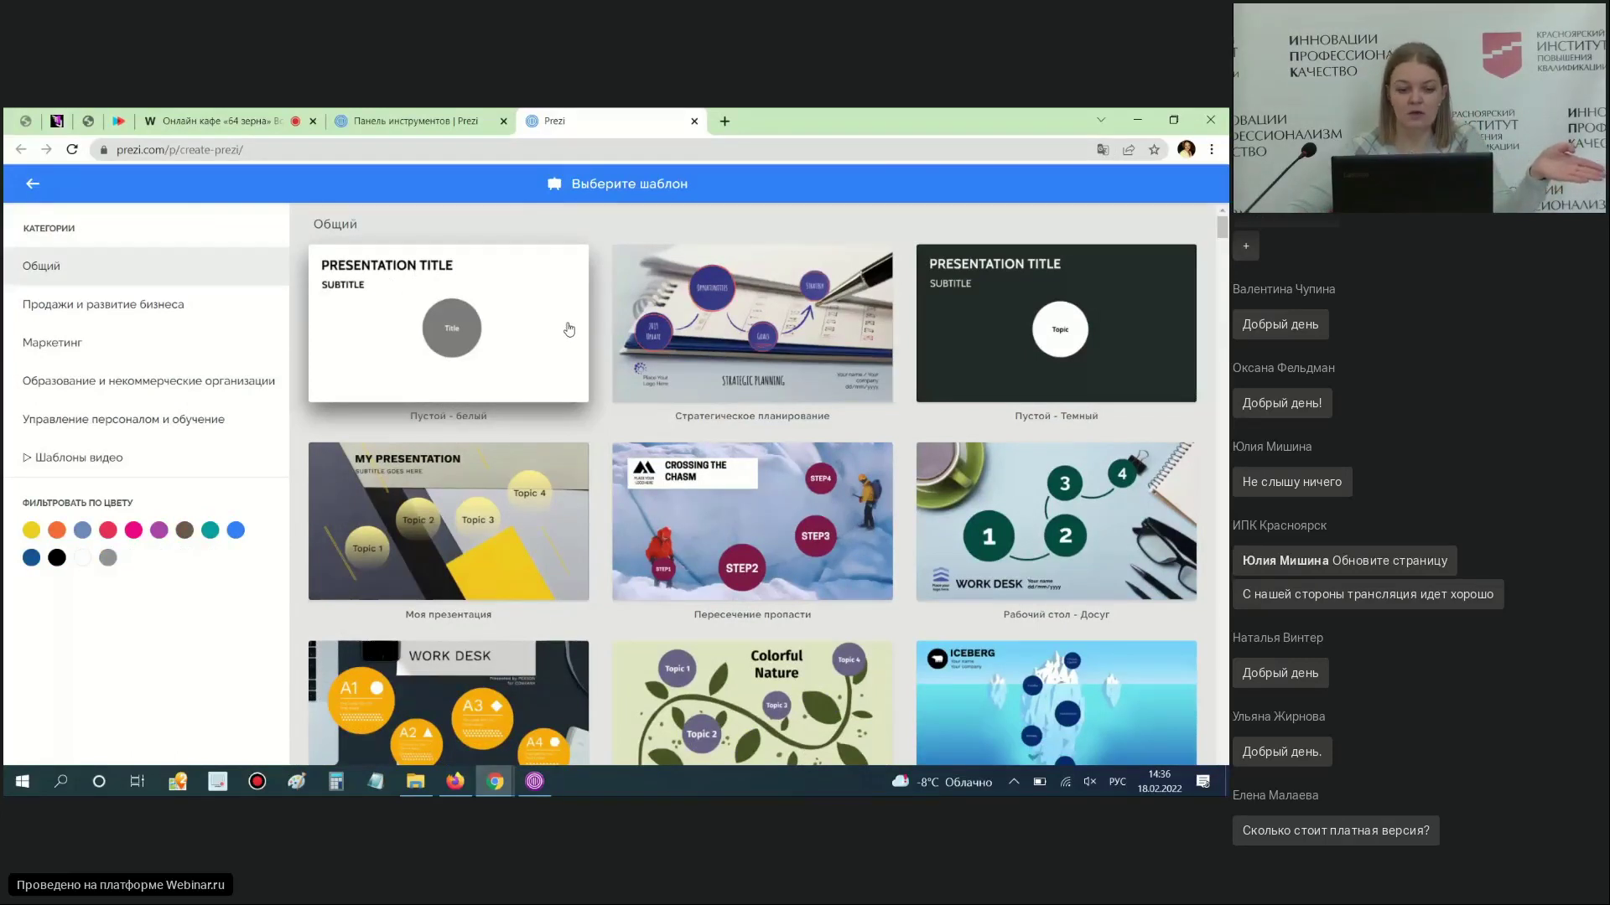
left_click(385, 388)
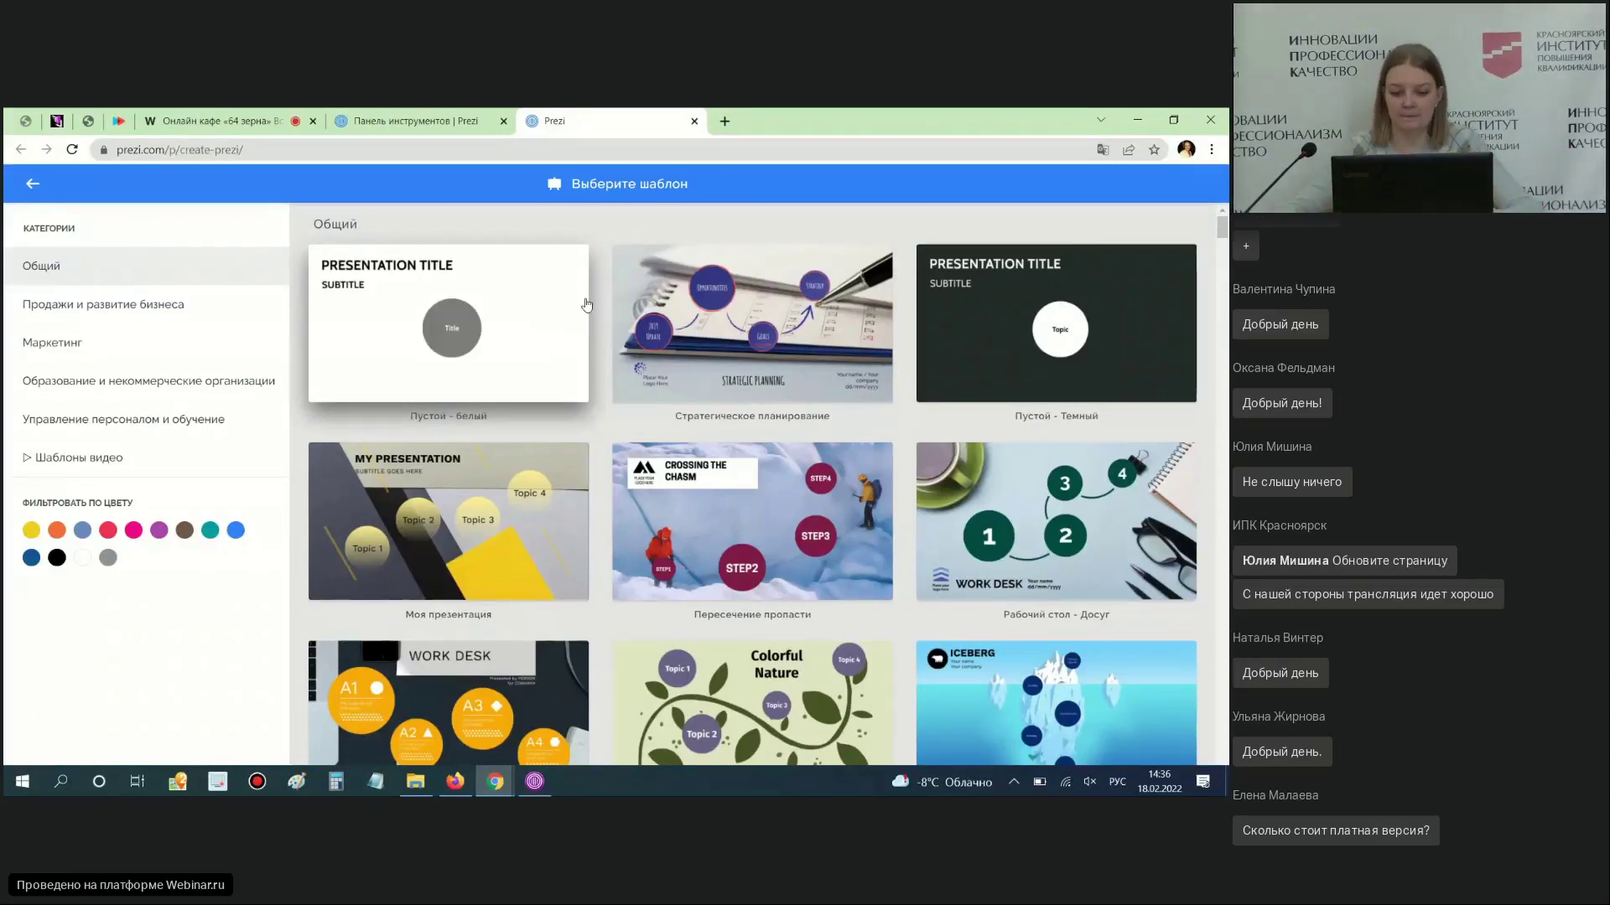
scroll(1006, 515, "down", 2)
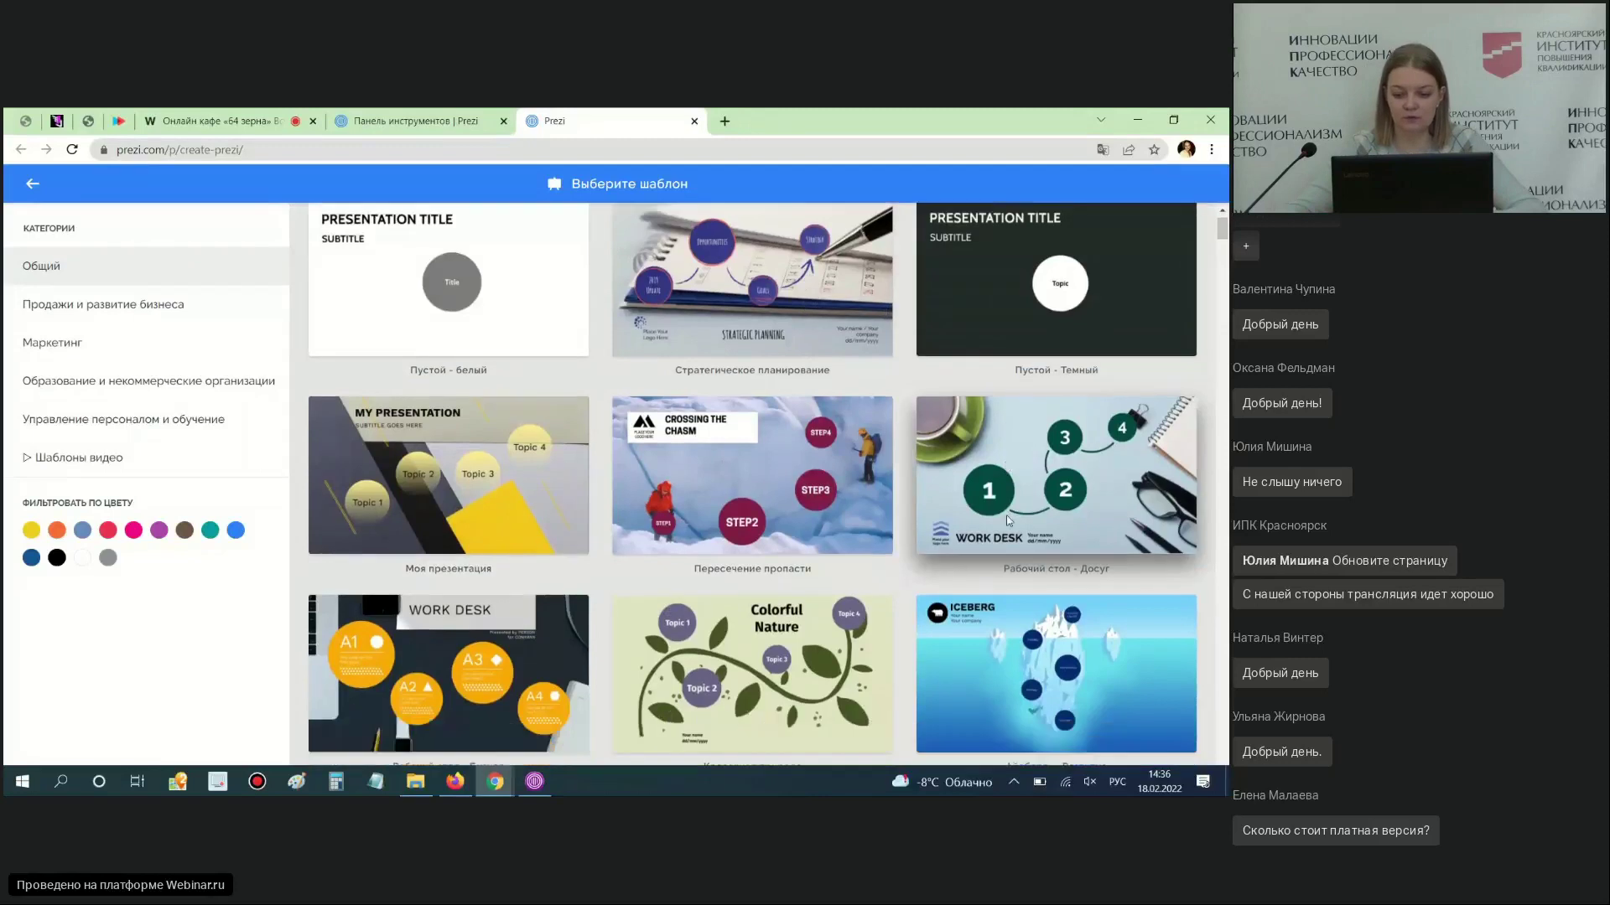
scroll(1017, 526, "down", 1)
scroll(1017, 528, "down", 6)
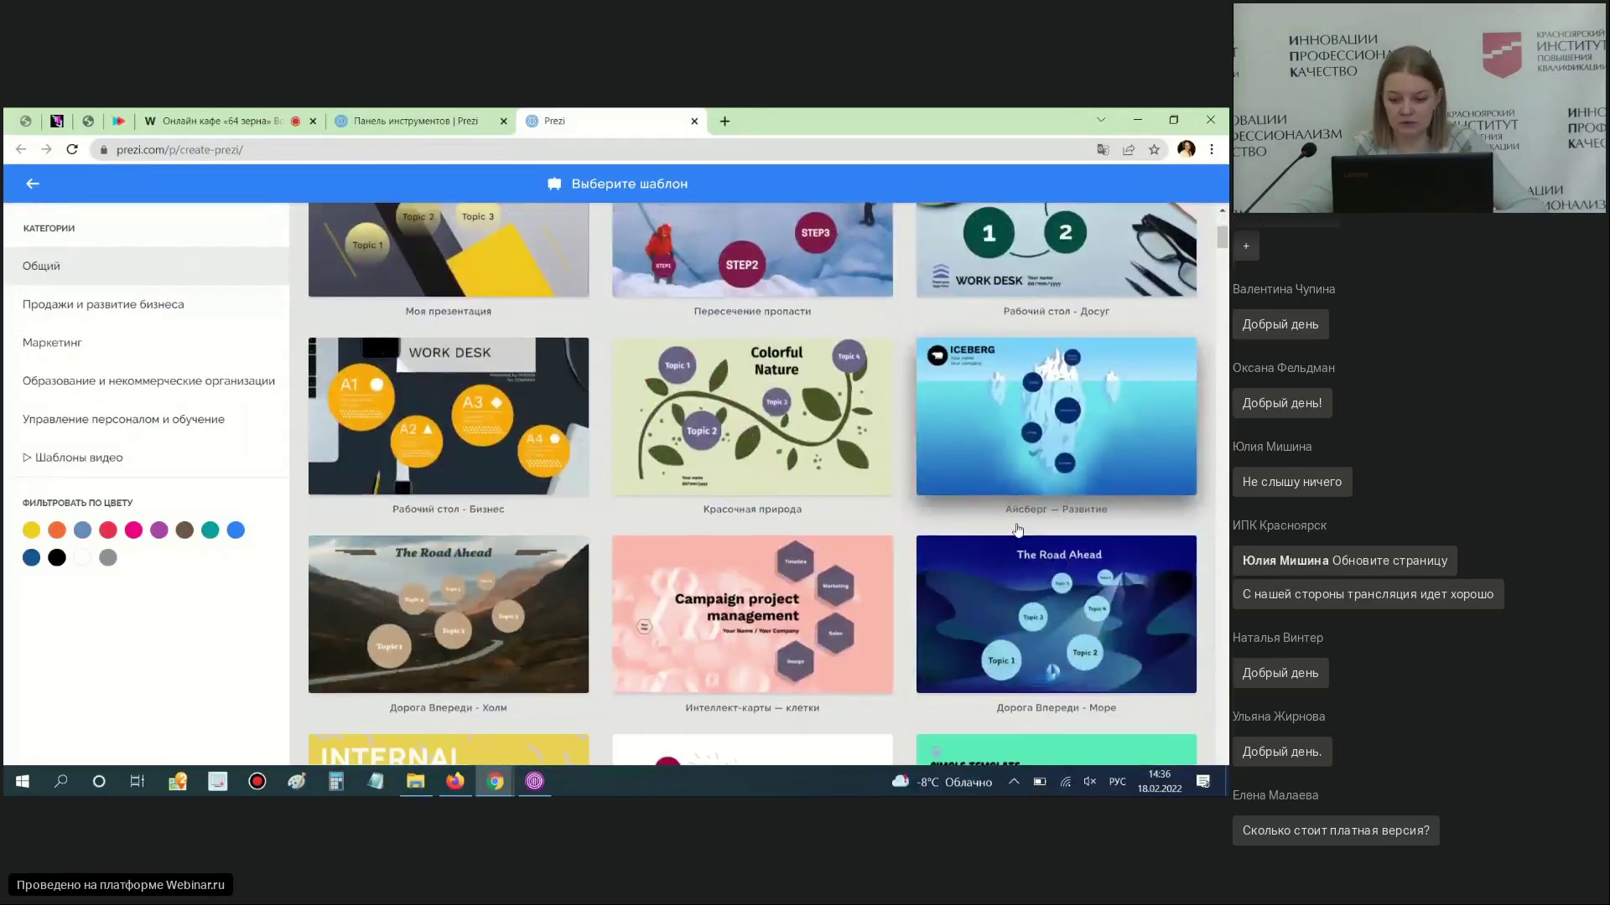
scroll(1015, 529, "down", 7)
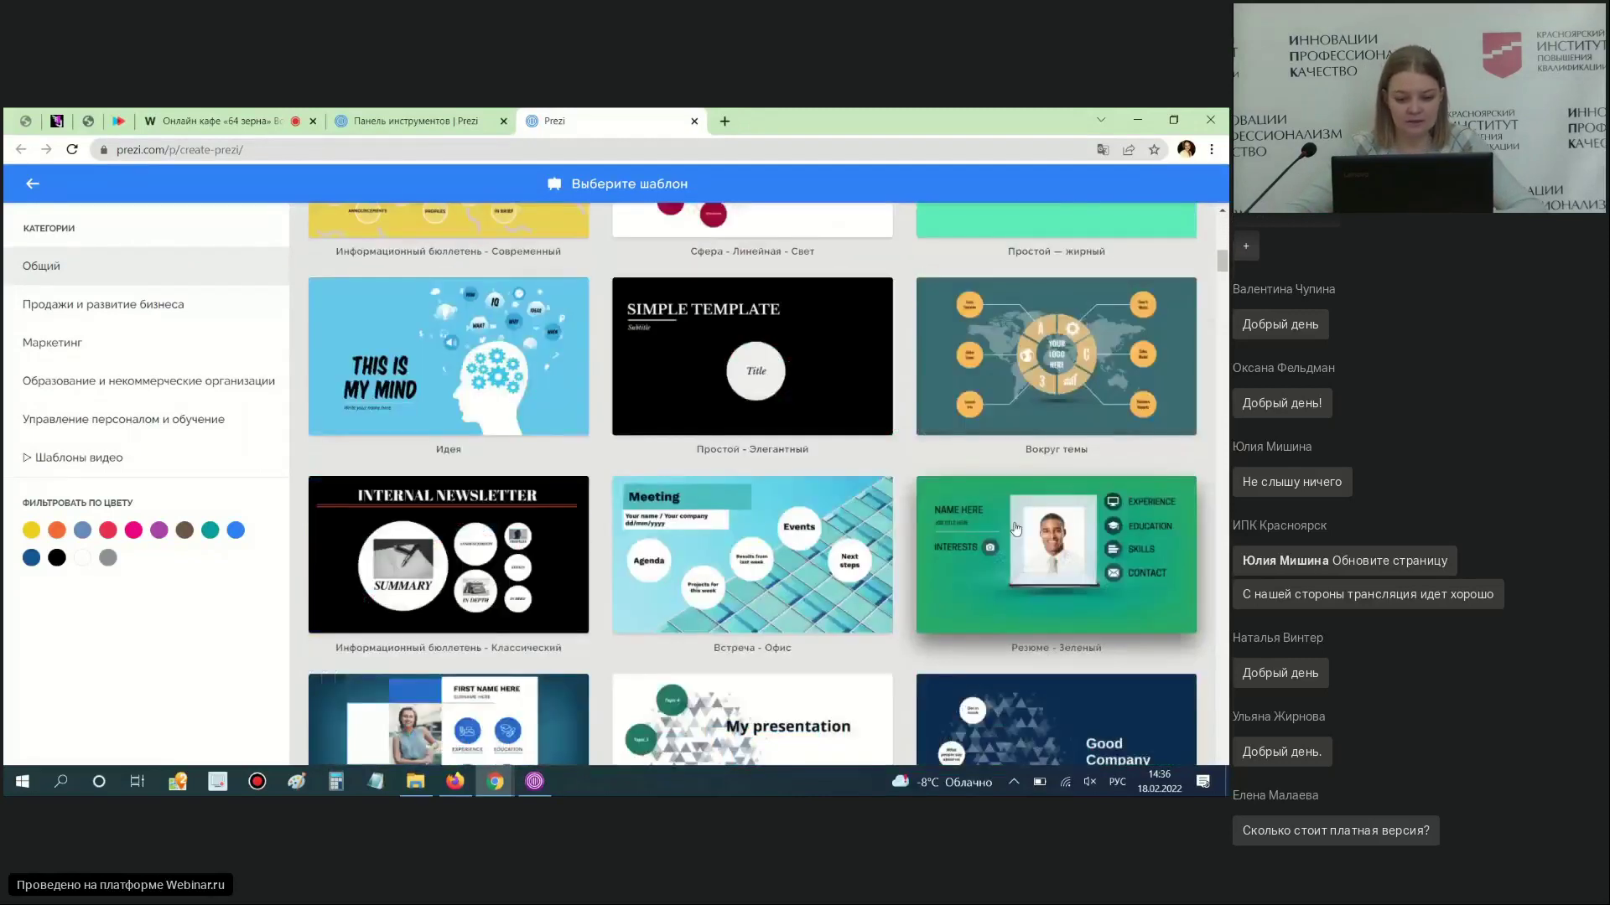
scroll(1016, 530, "down", 6)
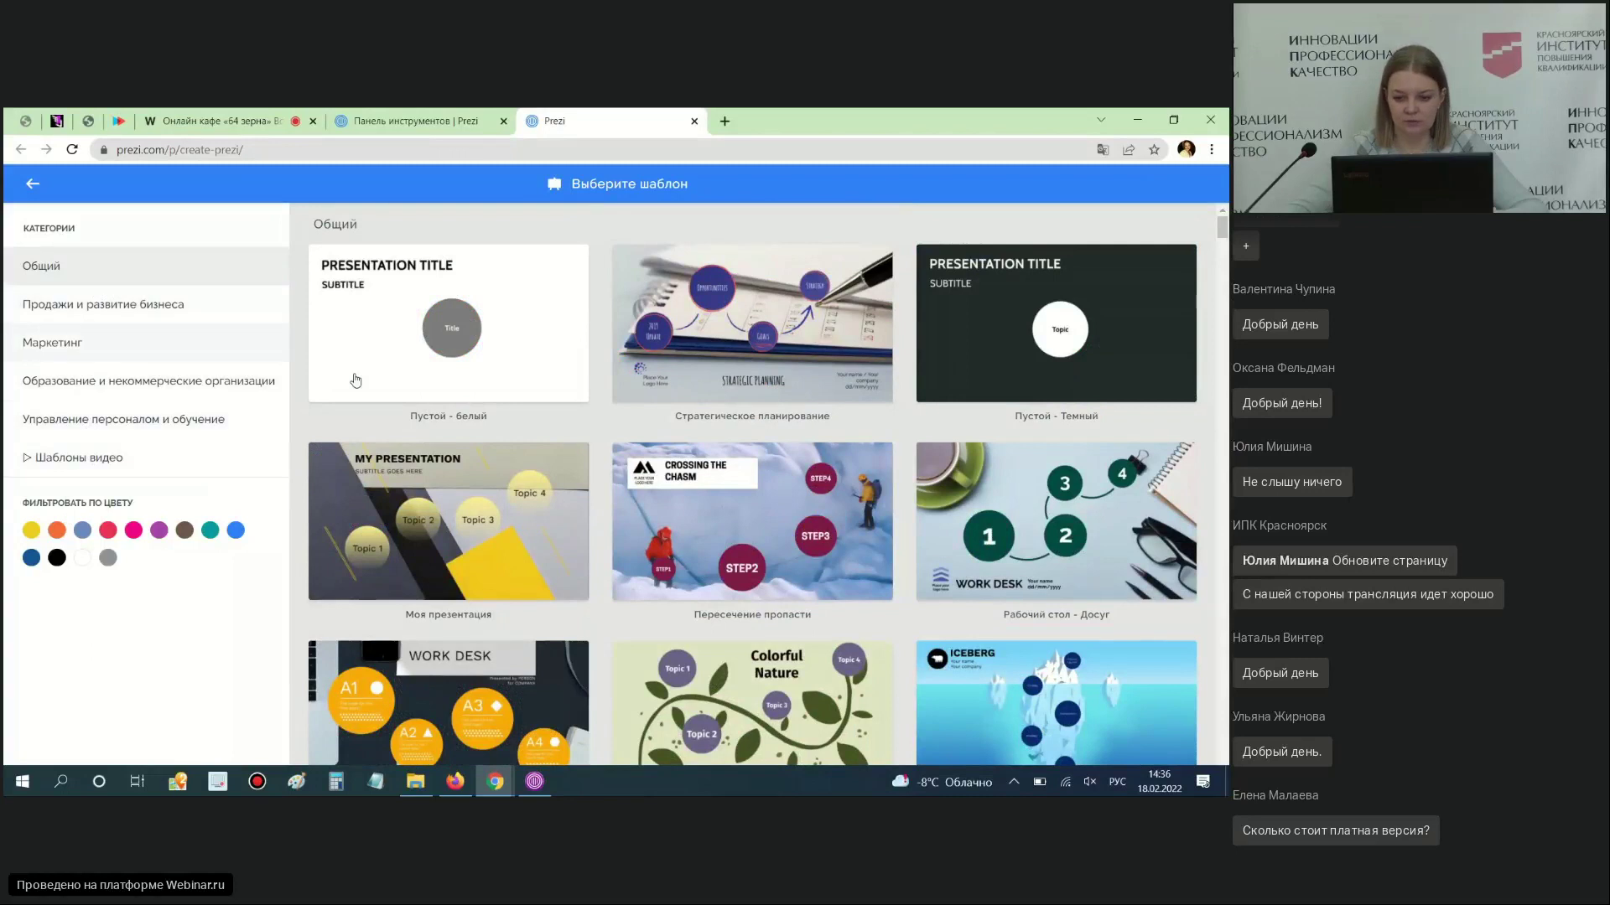
Preview the "Рабочий стол - Досуг" template and step through its topic and subtopic slides
left_click(1037, 524)
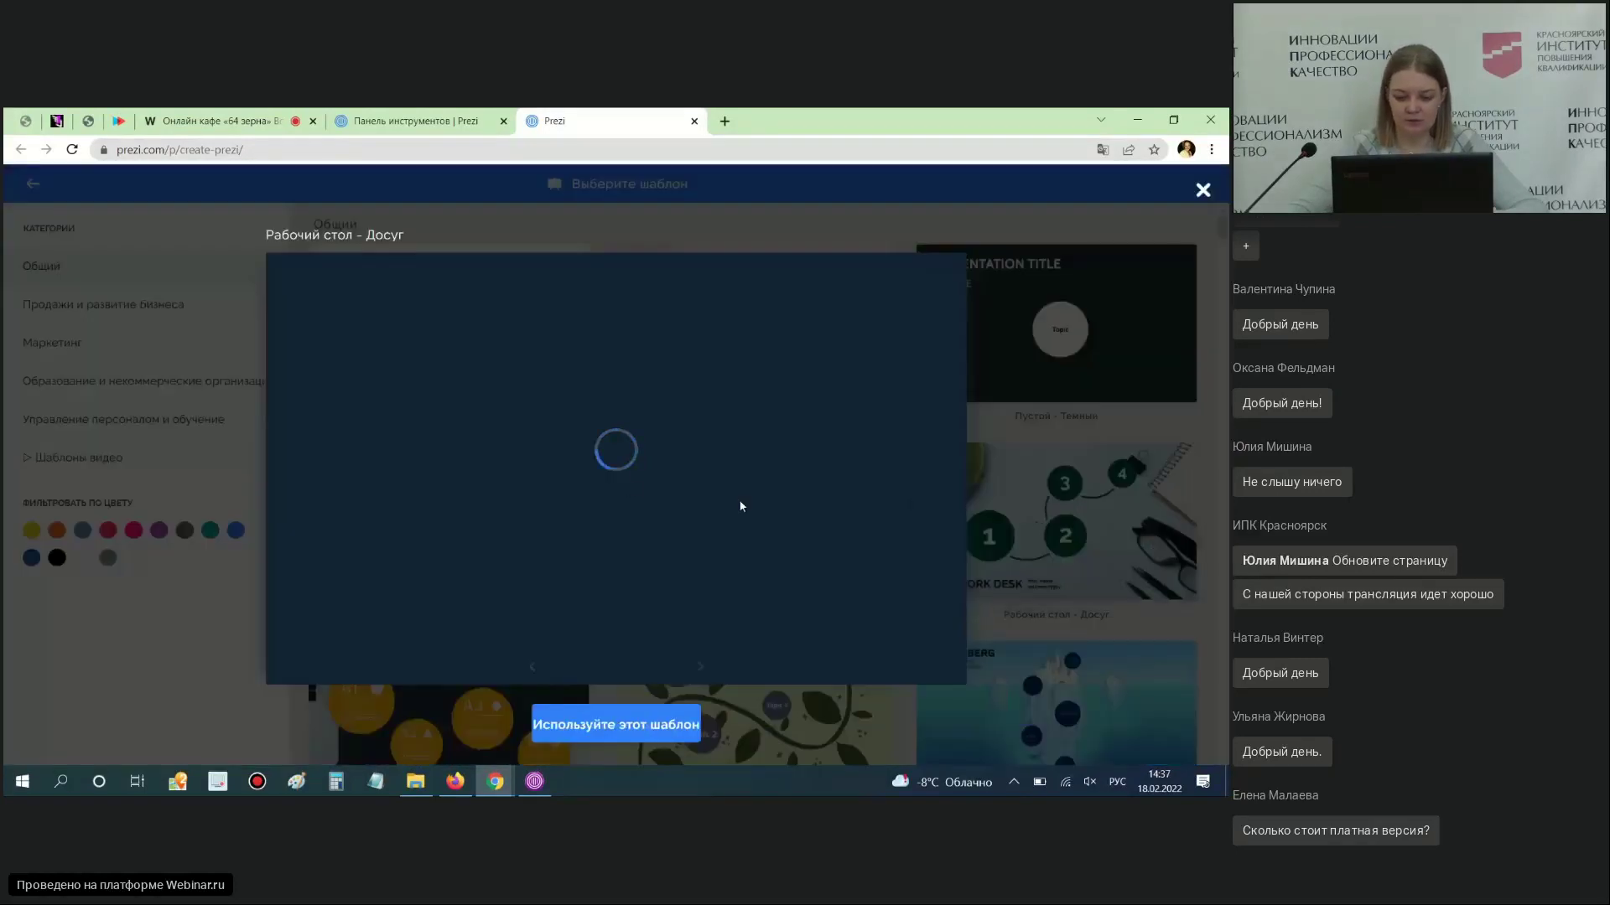
left_click(700, 667)
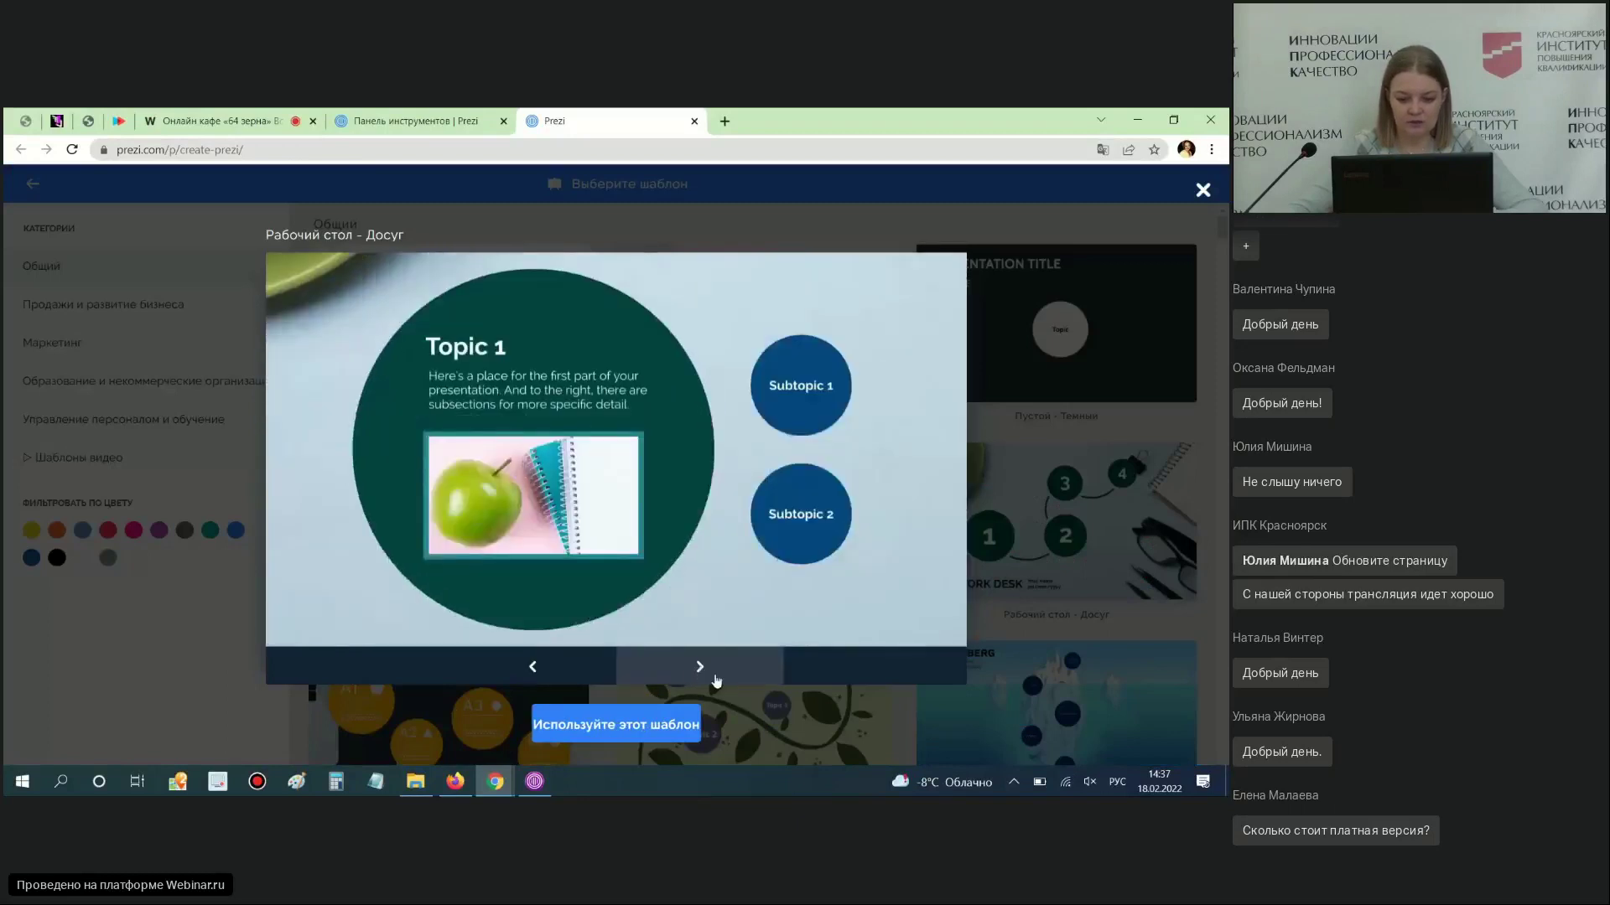
left_click(699, 671)
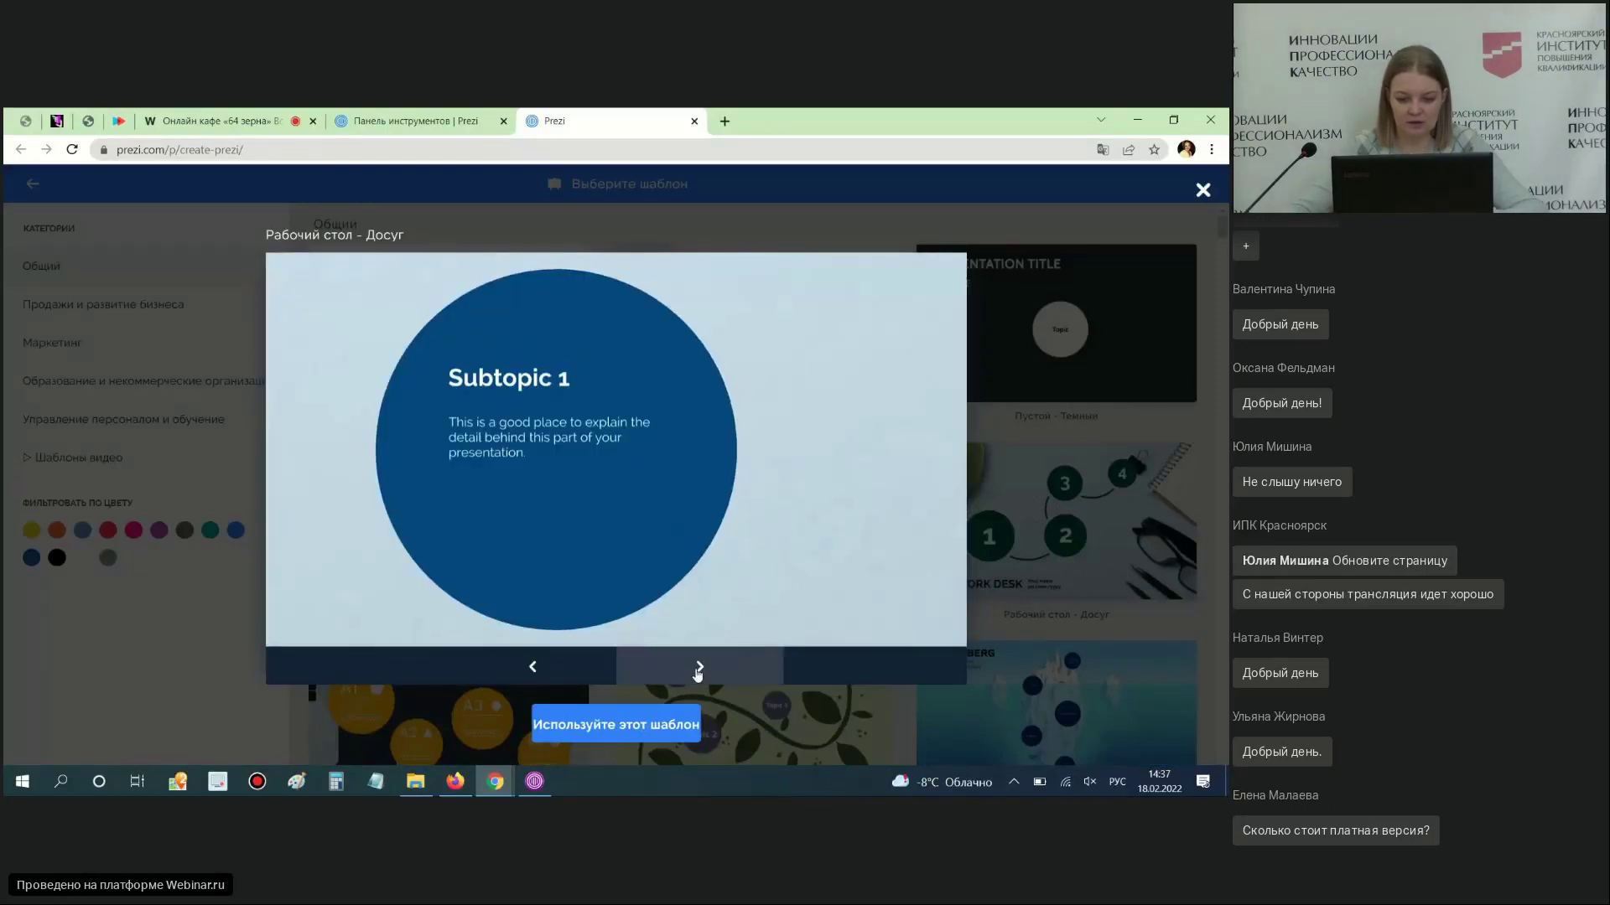
left_click(698, 669)
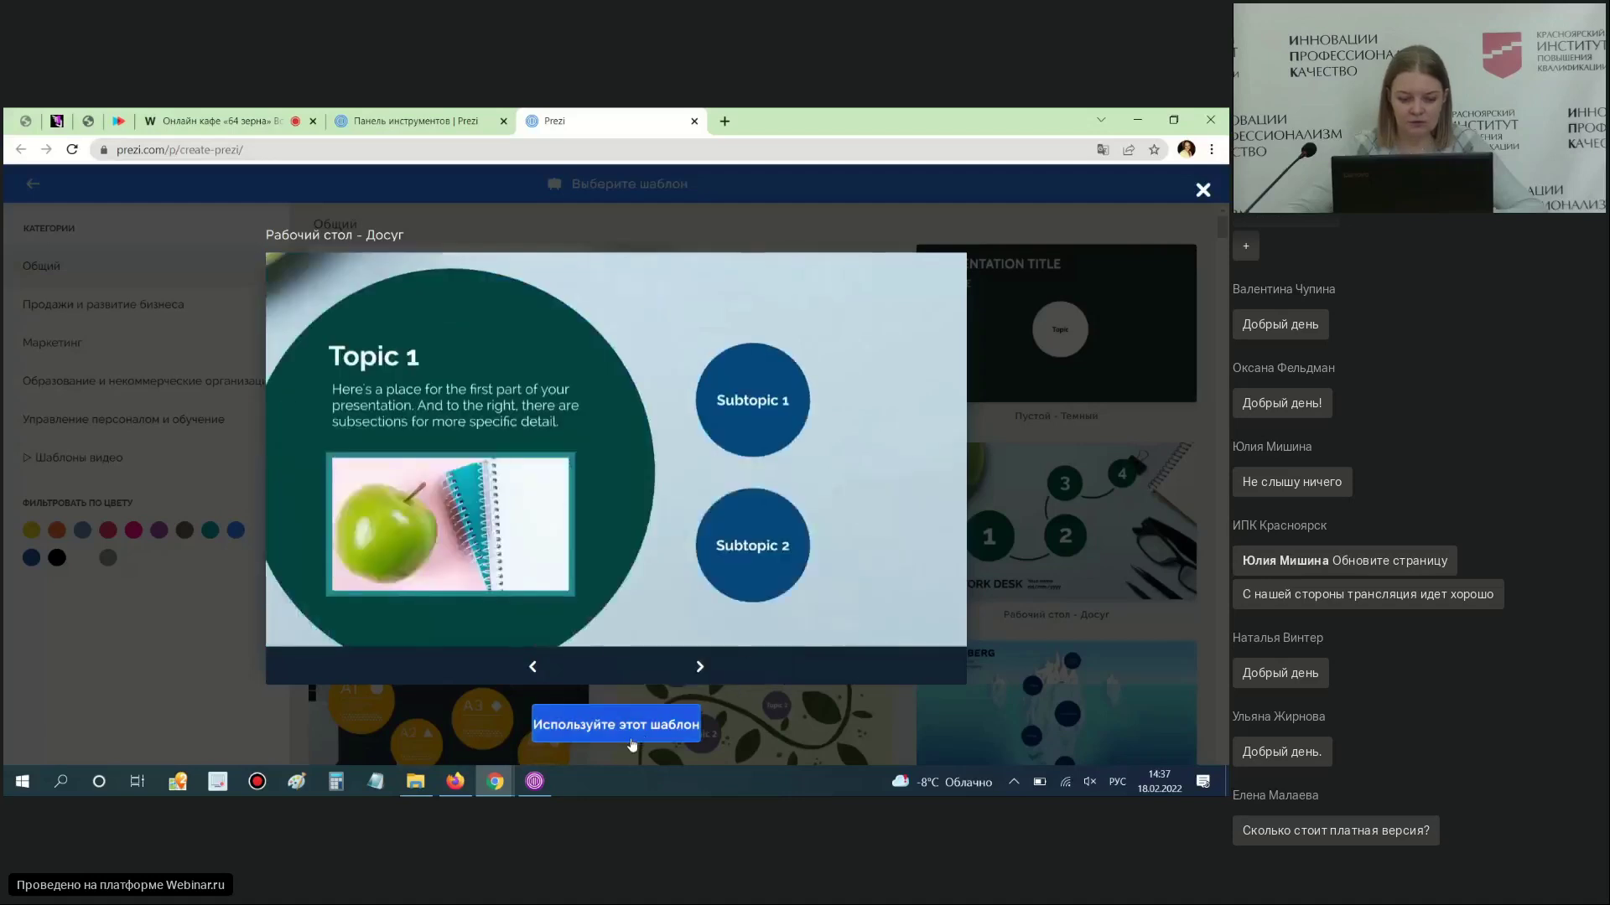
Create a presentation from this template, name it "1" and set its visibility to "Кто-нибудь в сети"
left_click(616, 726)
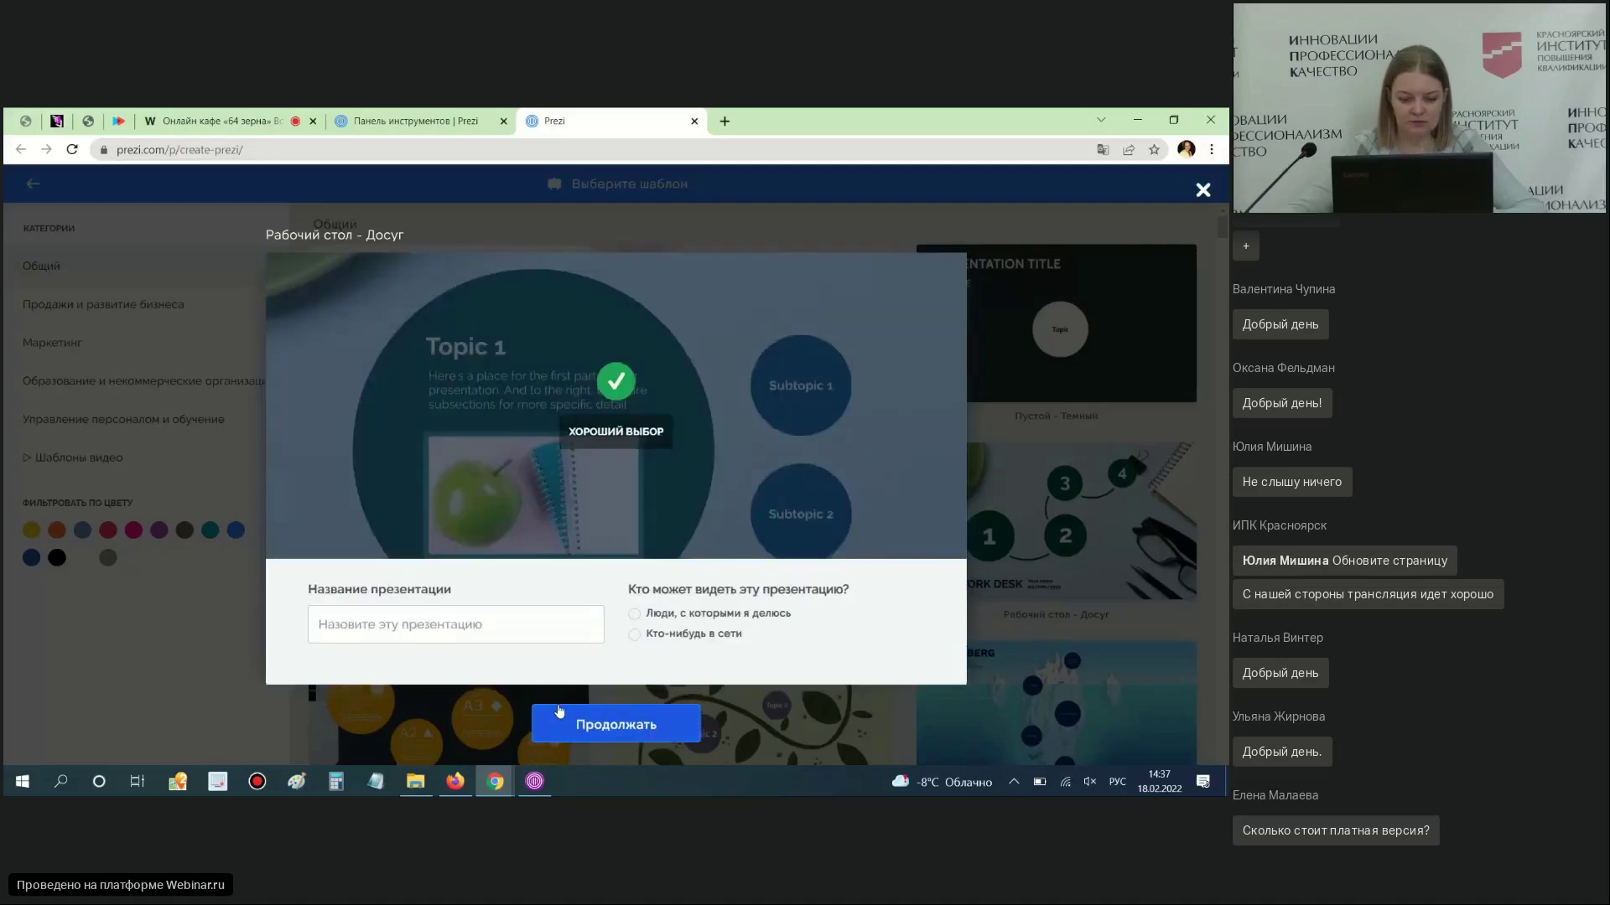
left_click(380, 625)
type("1")
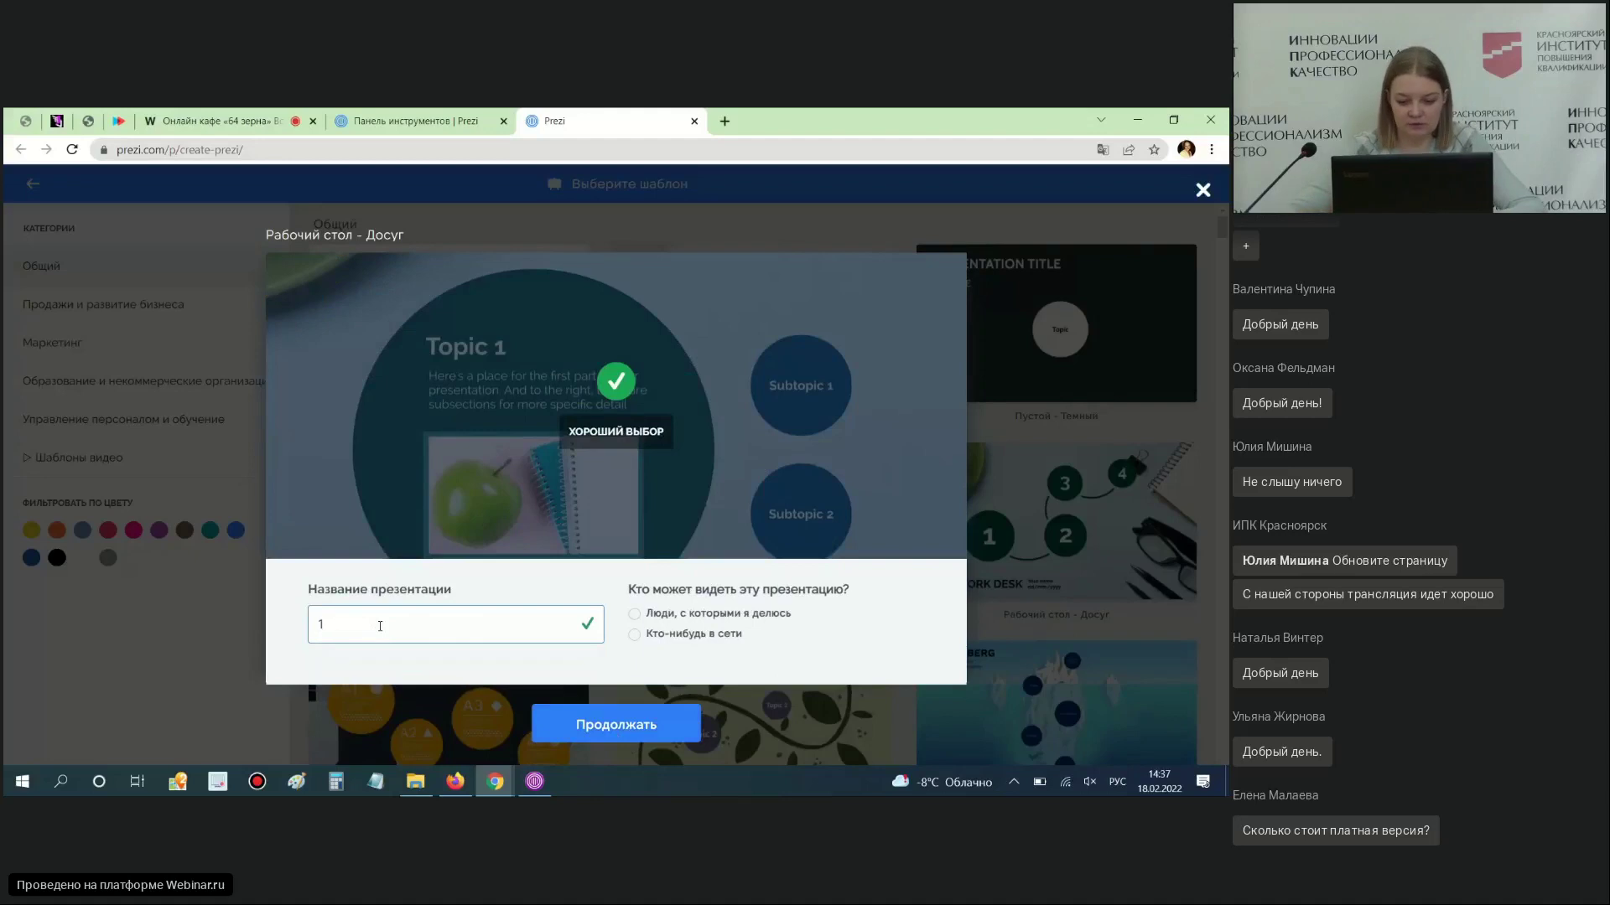
left_click(636, 639)
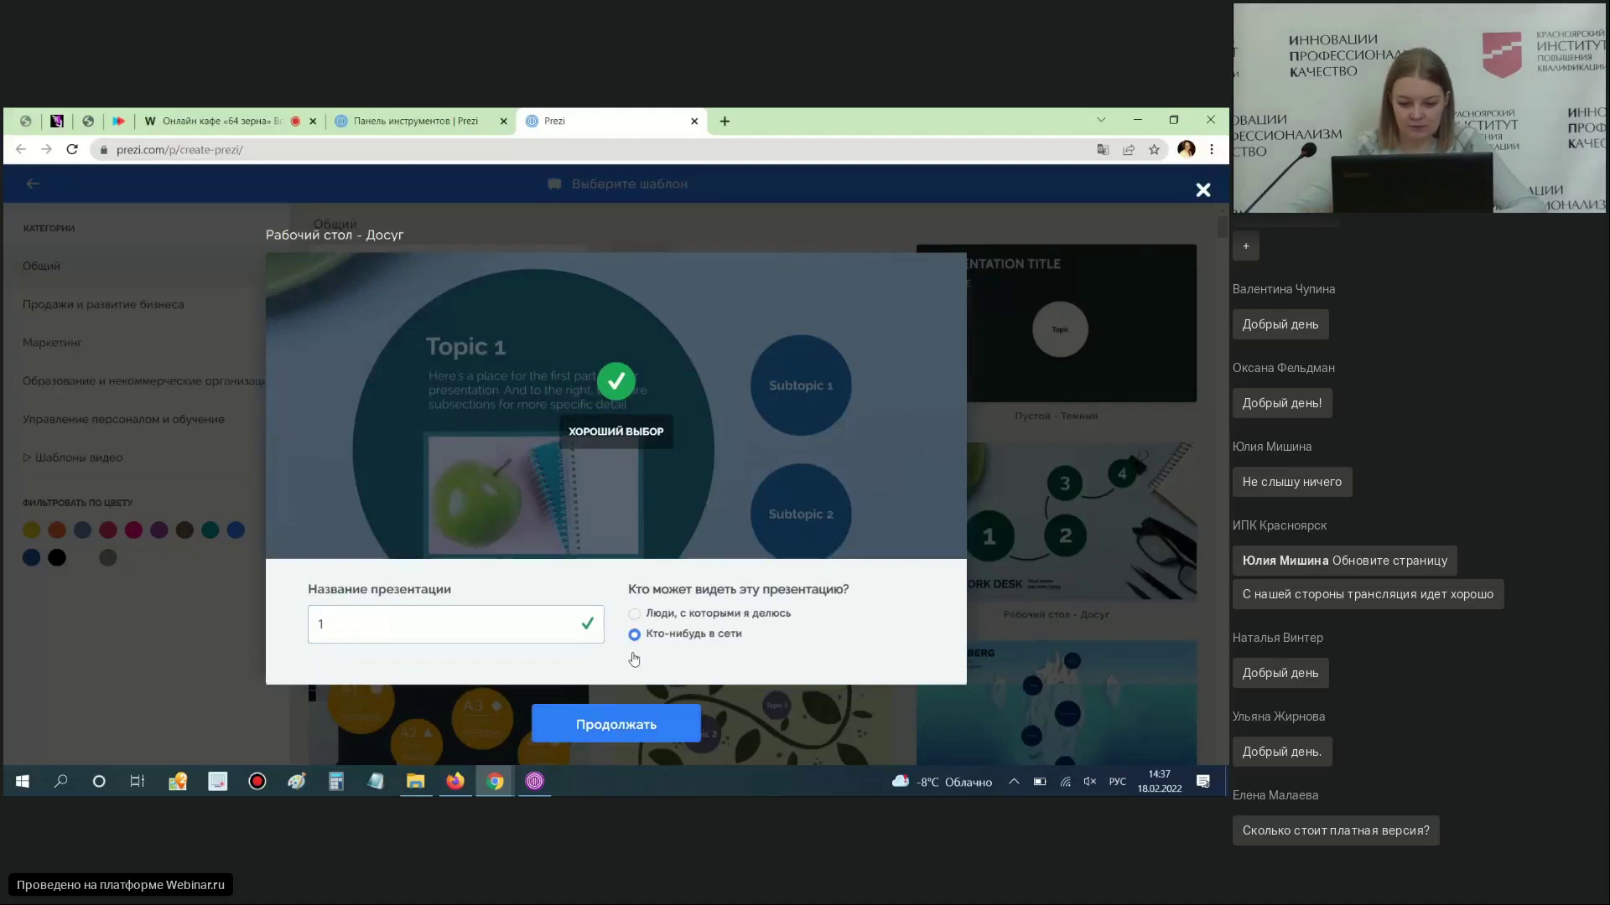
left_click(621, 730)
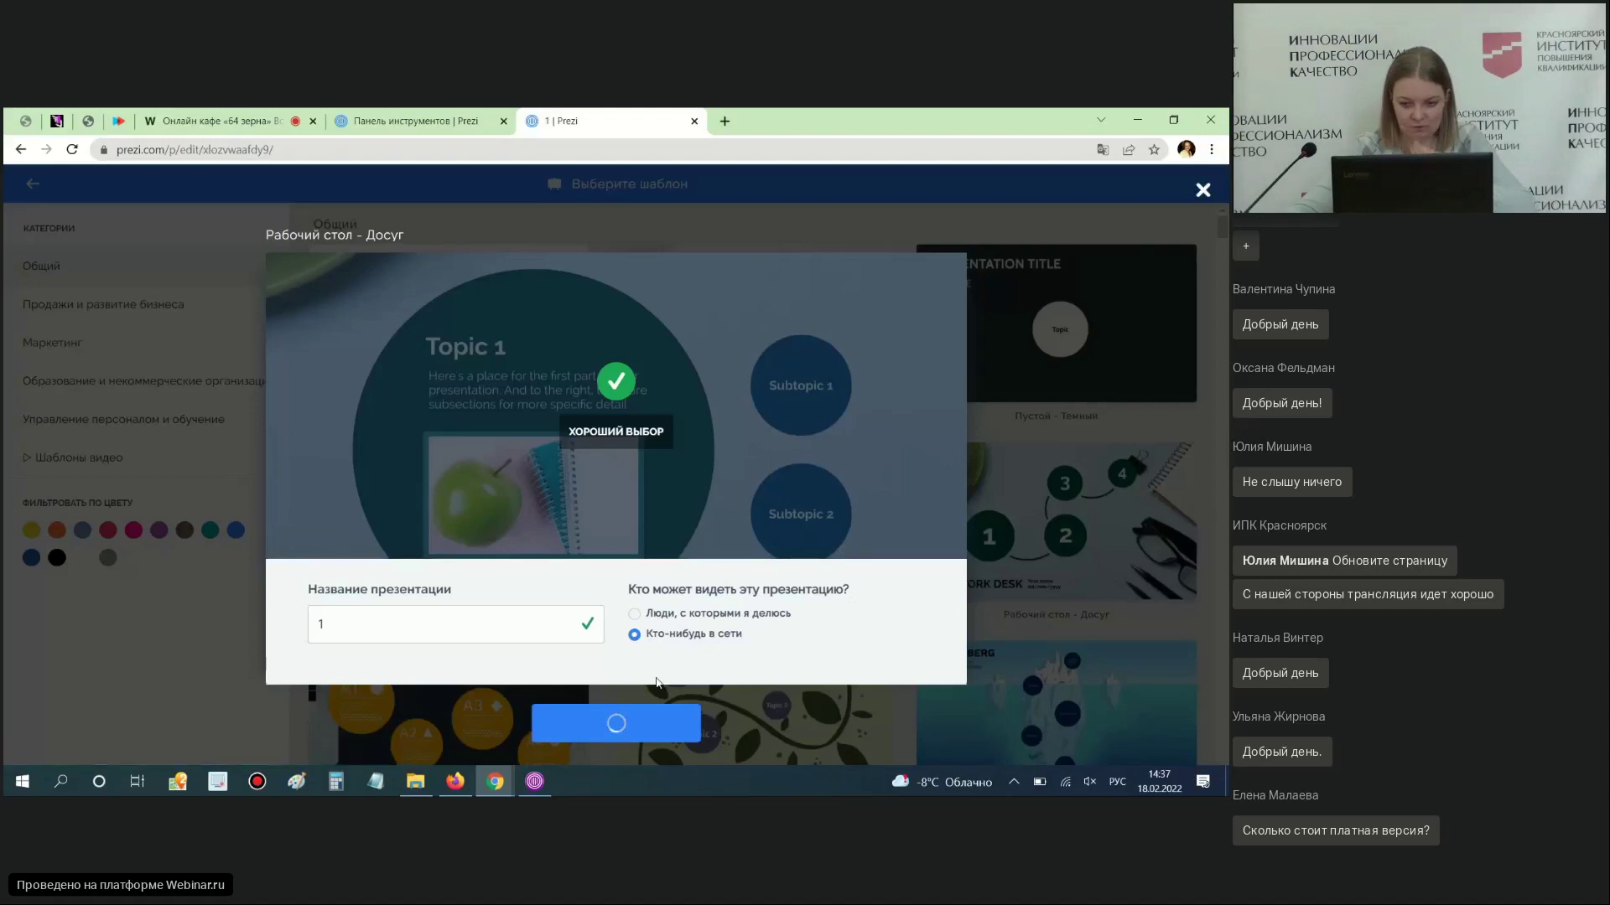
Check the available actions for the "Презентация на вебинаре" project on the dashboard and return to the new presentation
left_click(425, 119)
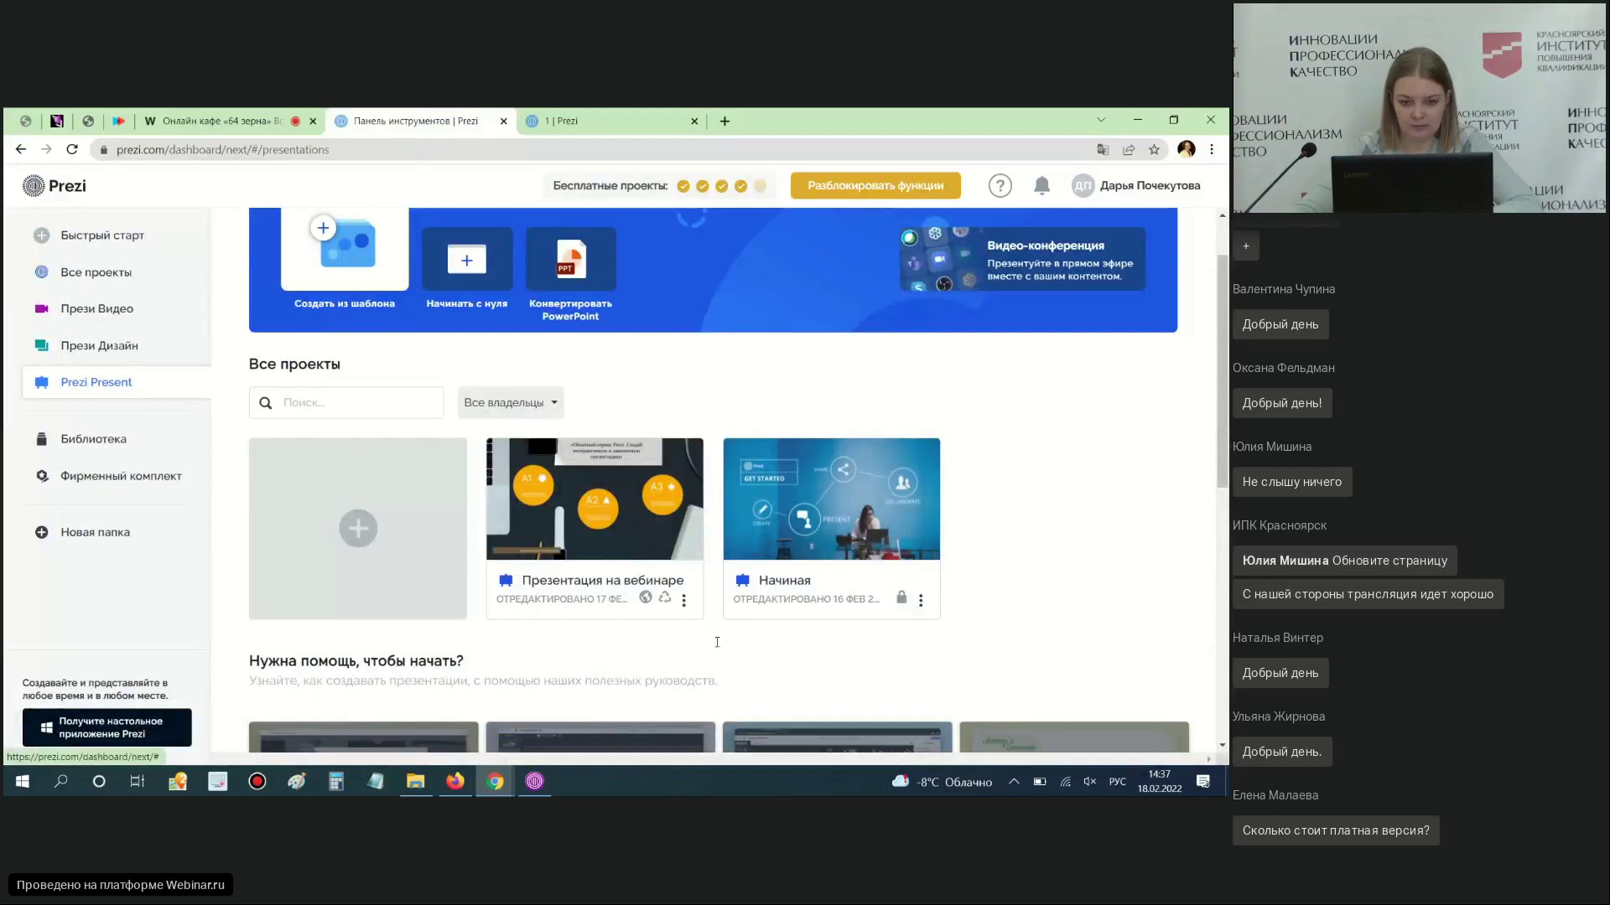
left_click(684, 600)
left_click(616, 125)
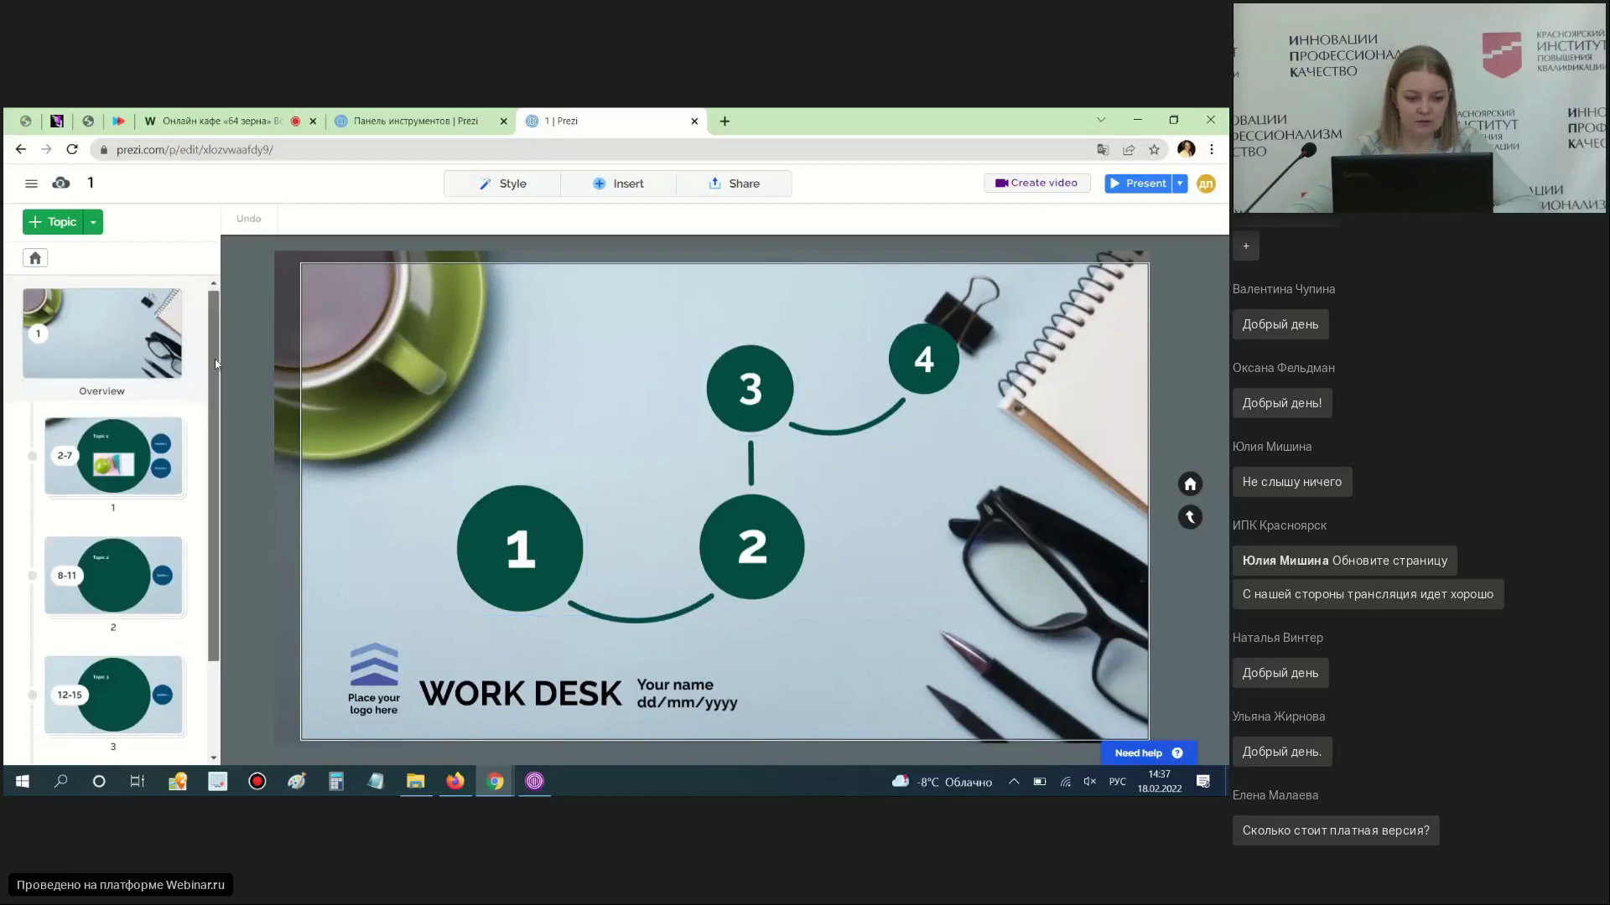
Look through the presentation's topic thumbnails and move topic 2 ahead of topic 1 in the order
scroll(215, 418, "down", 1)
left_click_drag(215, 518, 212, 632)
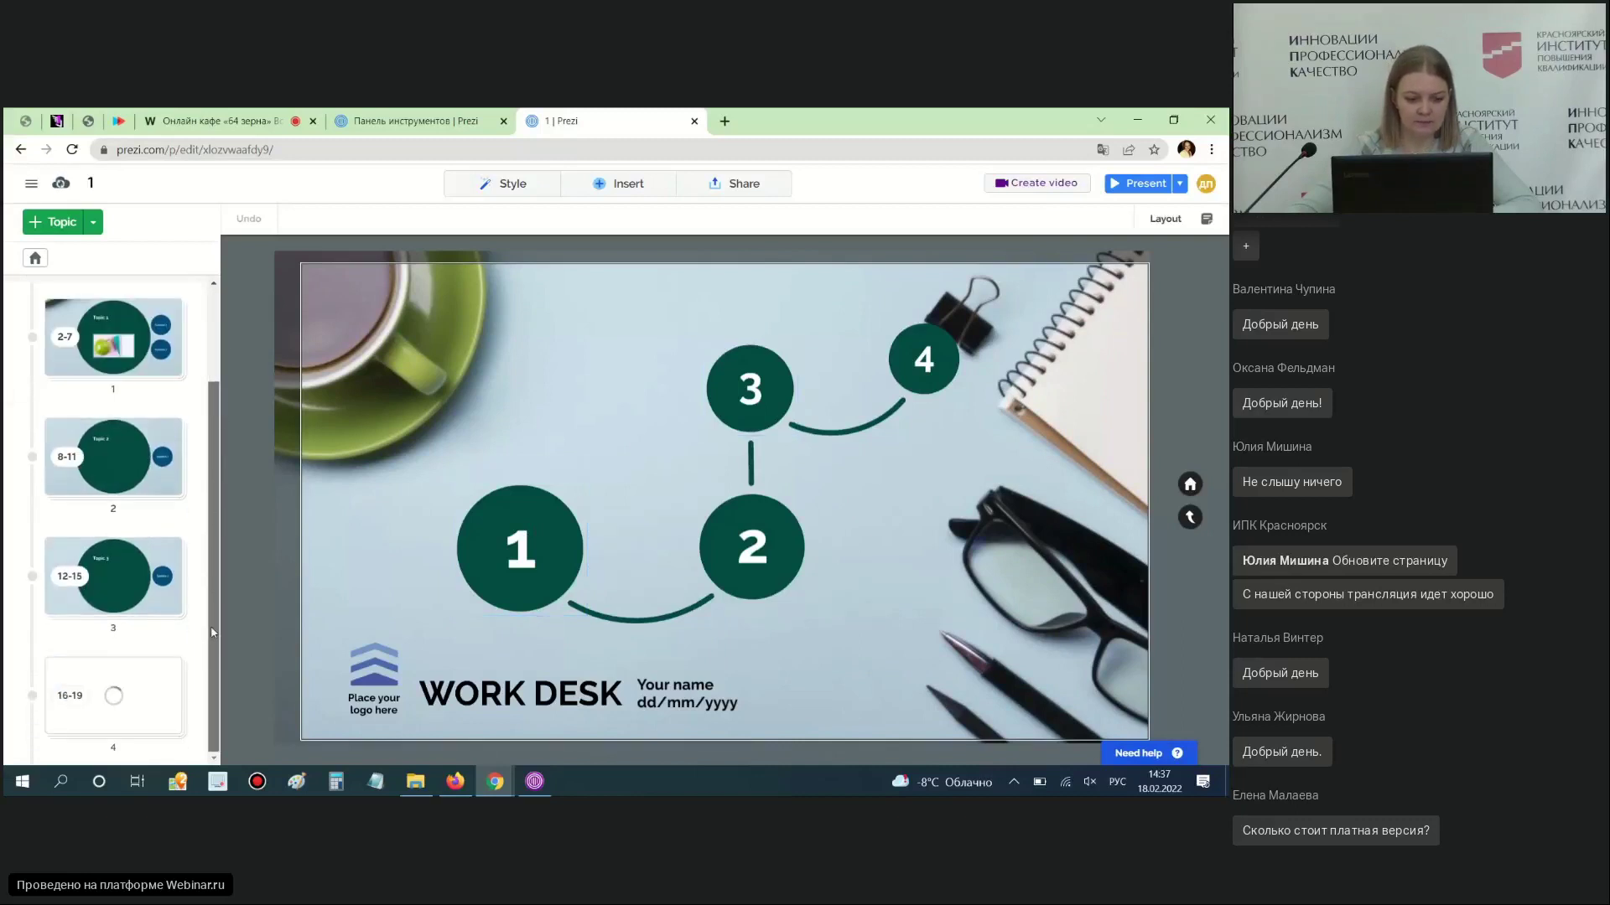
left_click(217, 307)
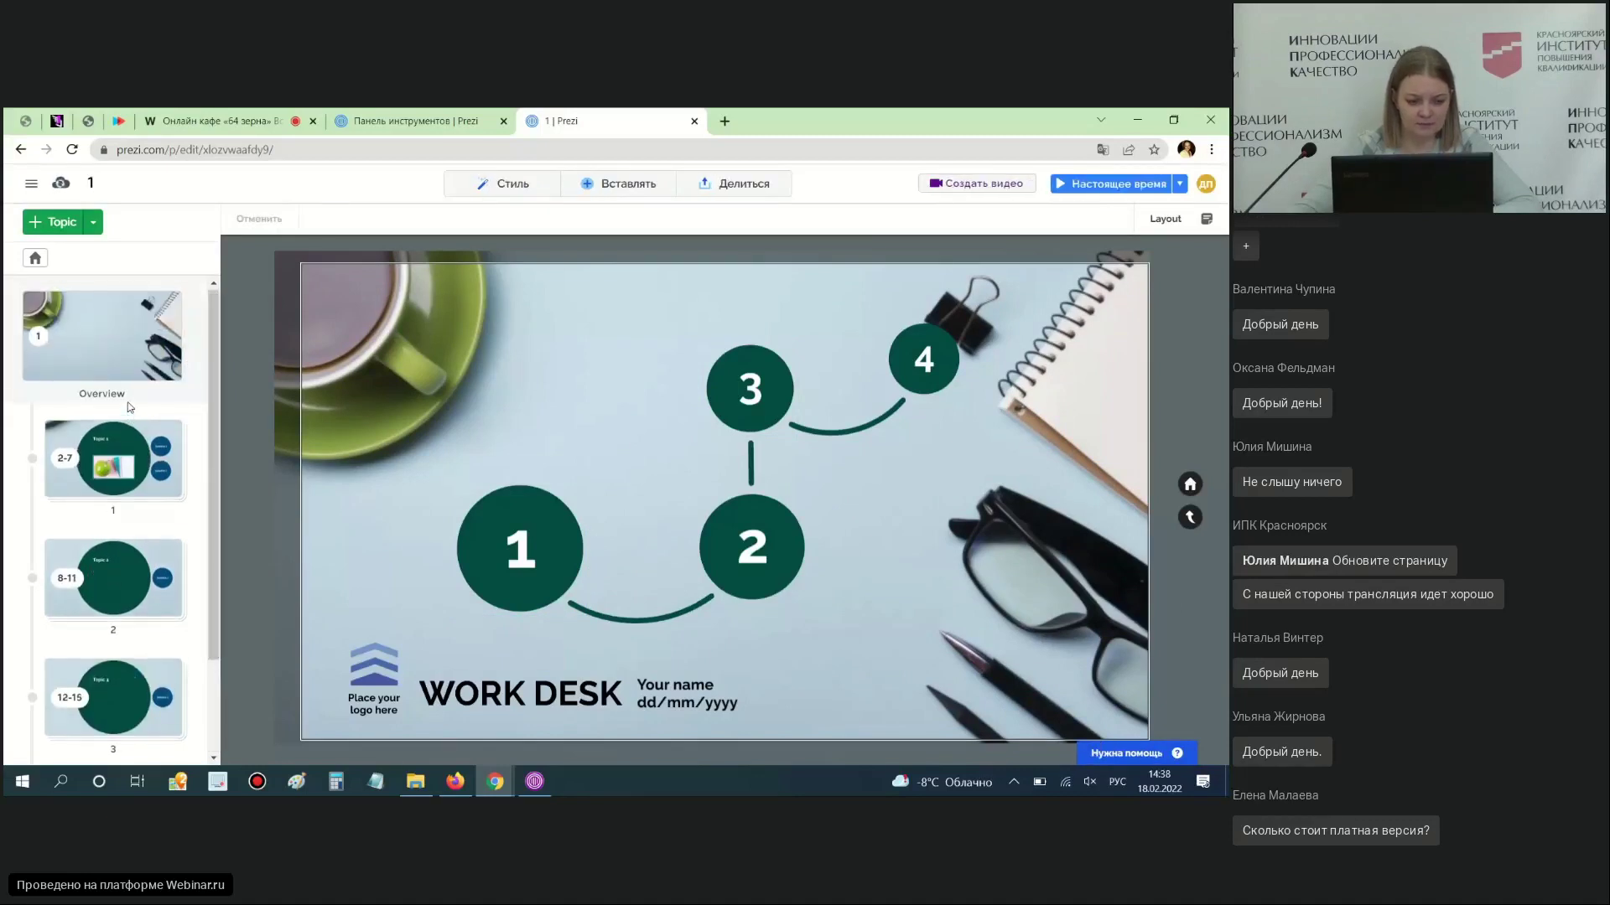
left_click_drag(143, 566, 155, 485)
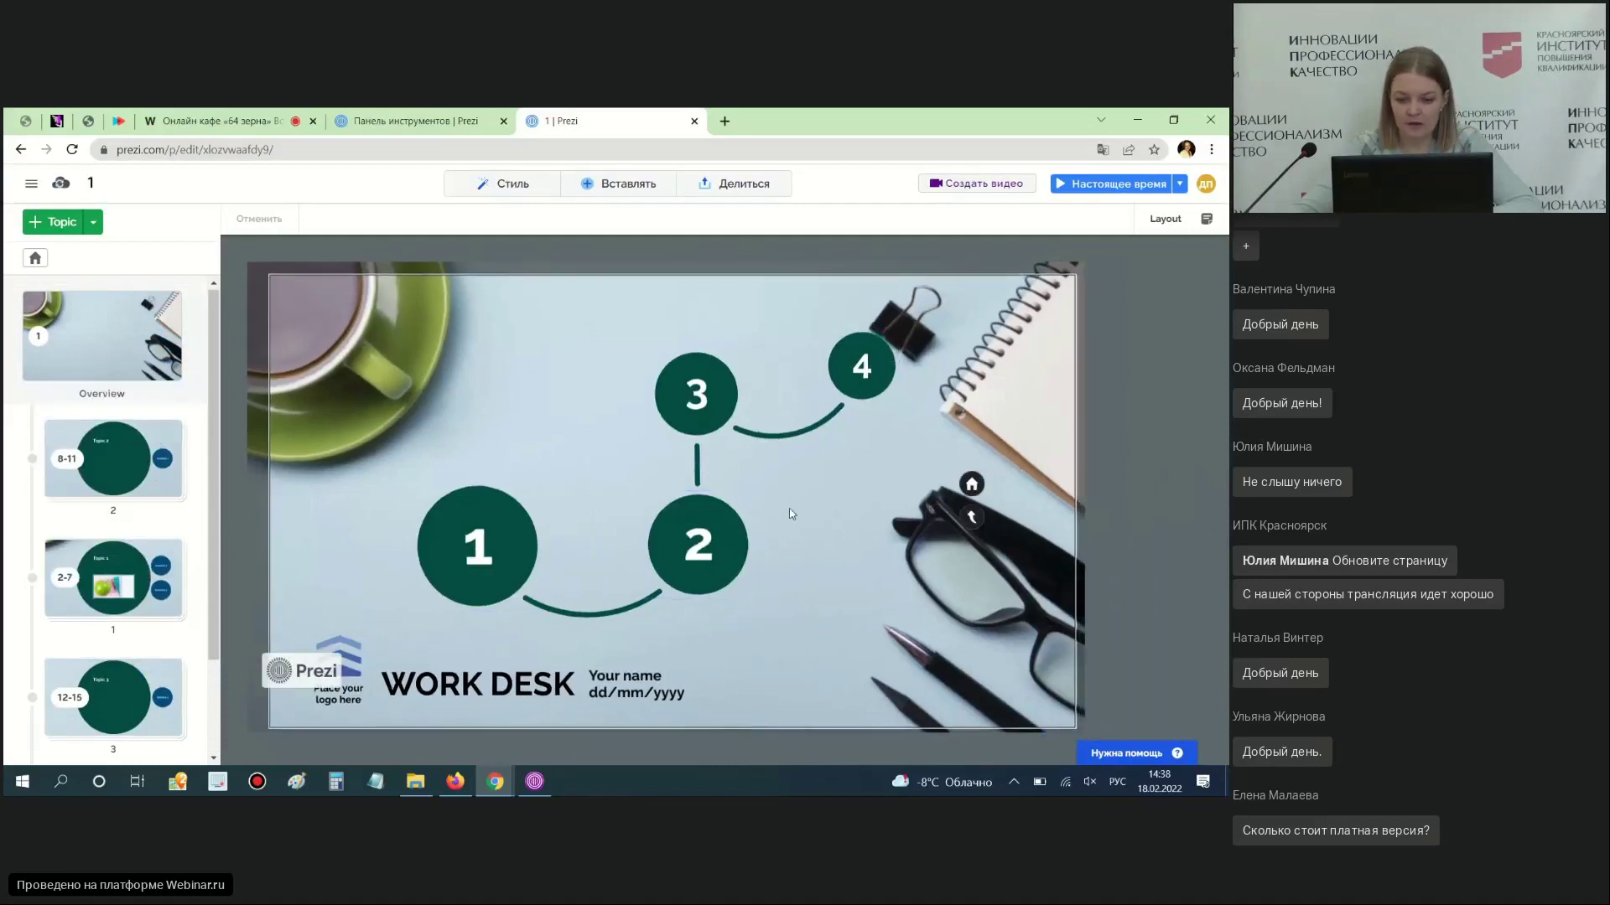
Select the topic 1 circle on the overview and zoom into its content
left_click(487, 564)
left_click(456, 566)
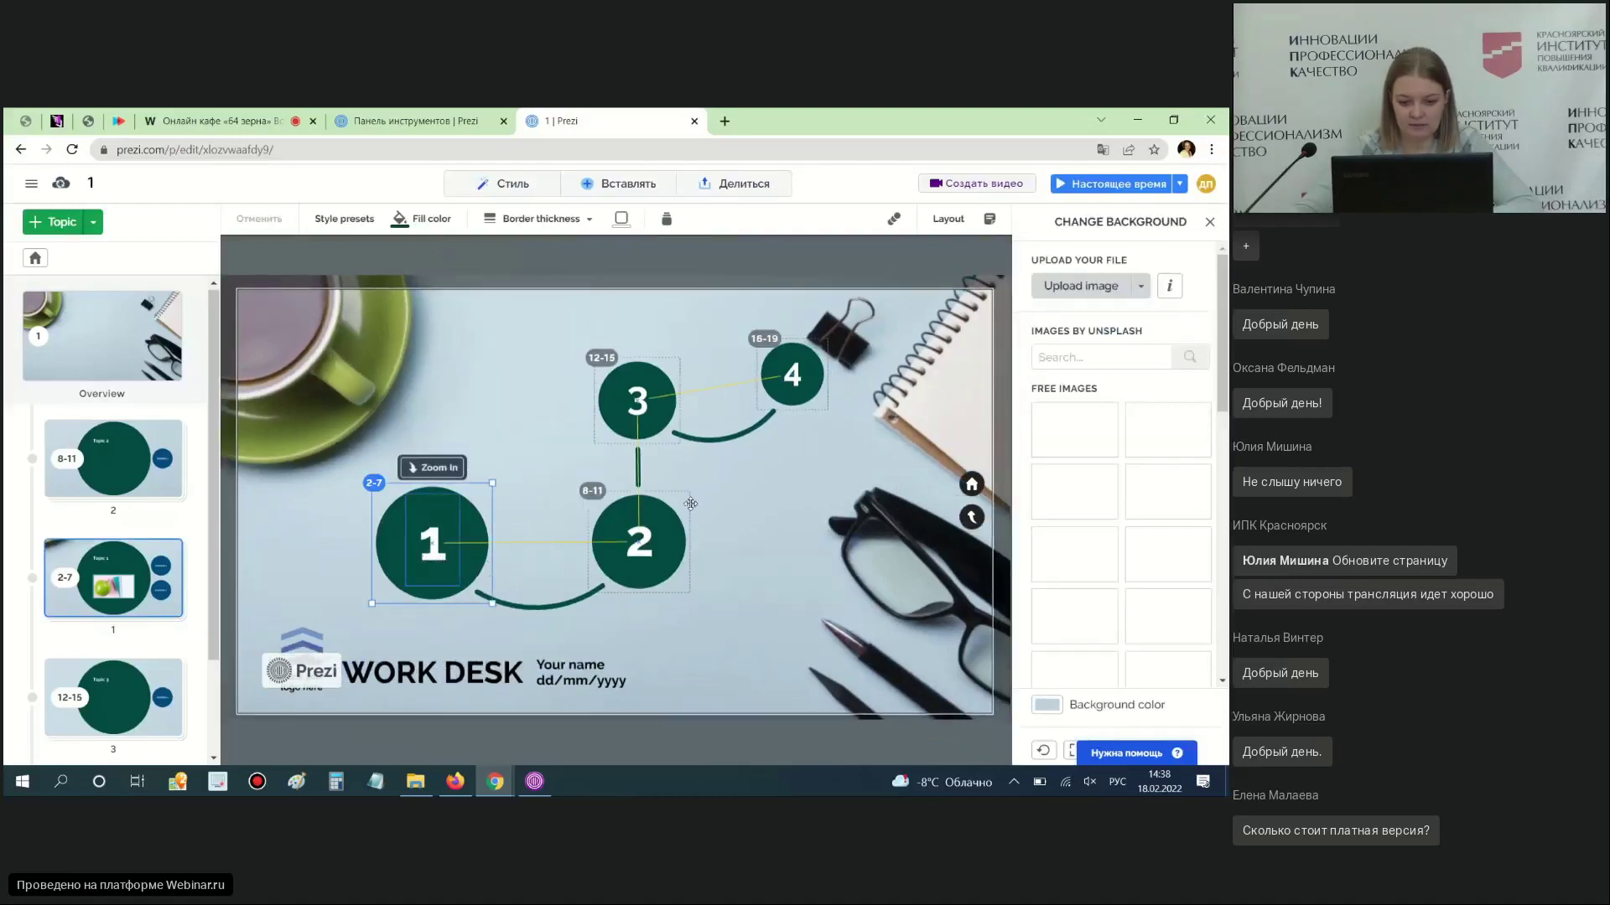
left_click(431, 469)
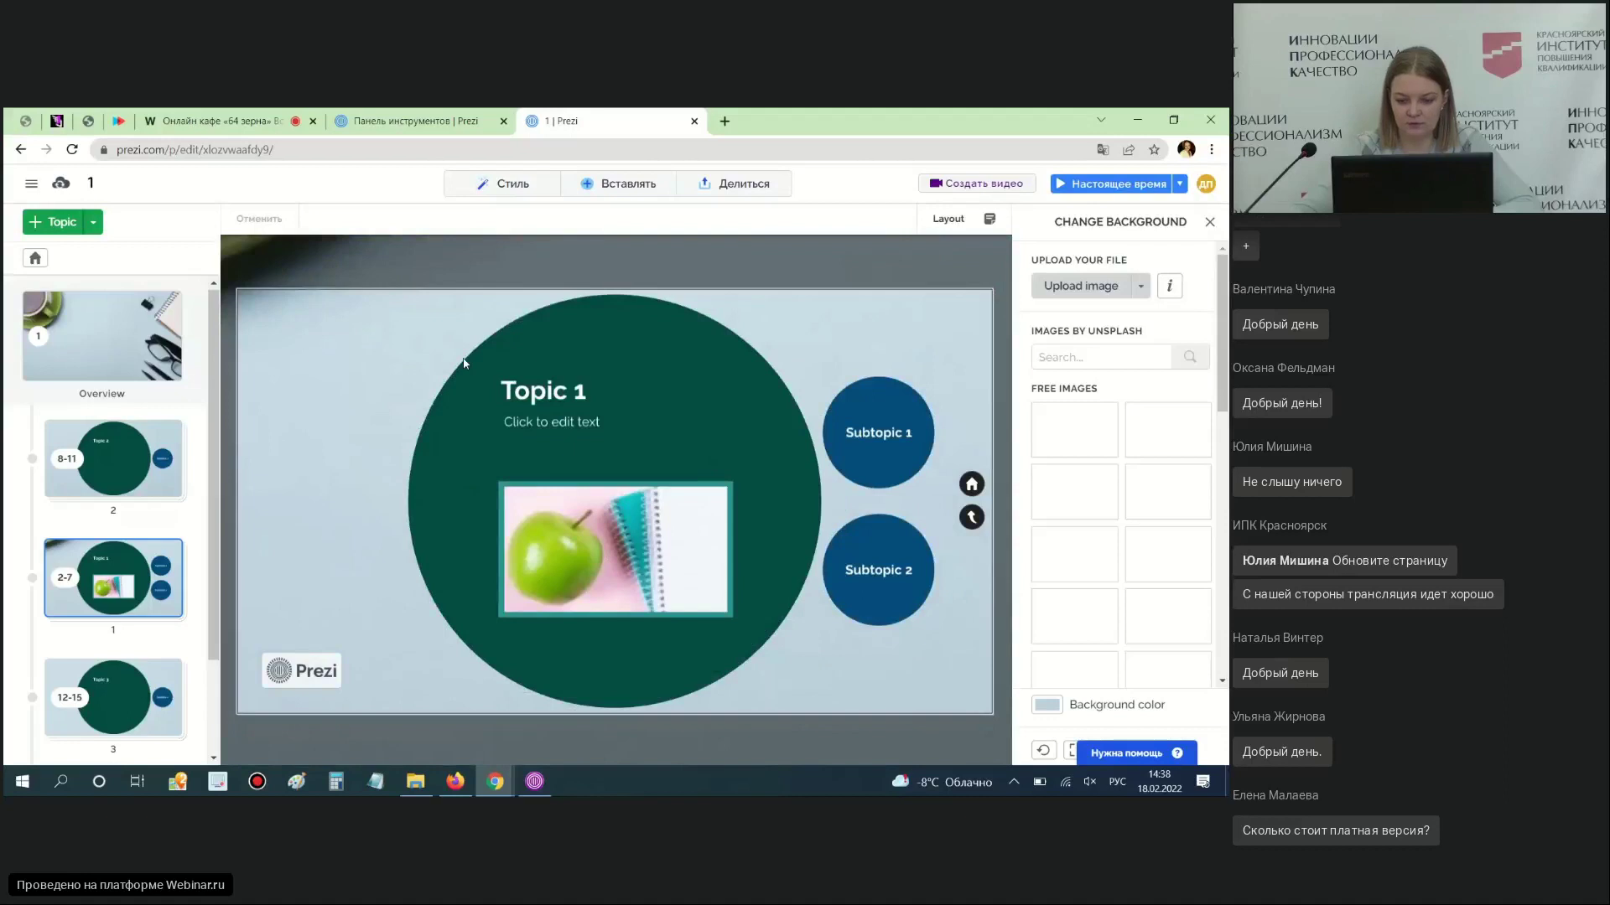
left_click(550, 596)
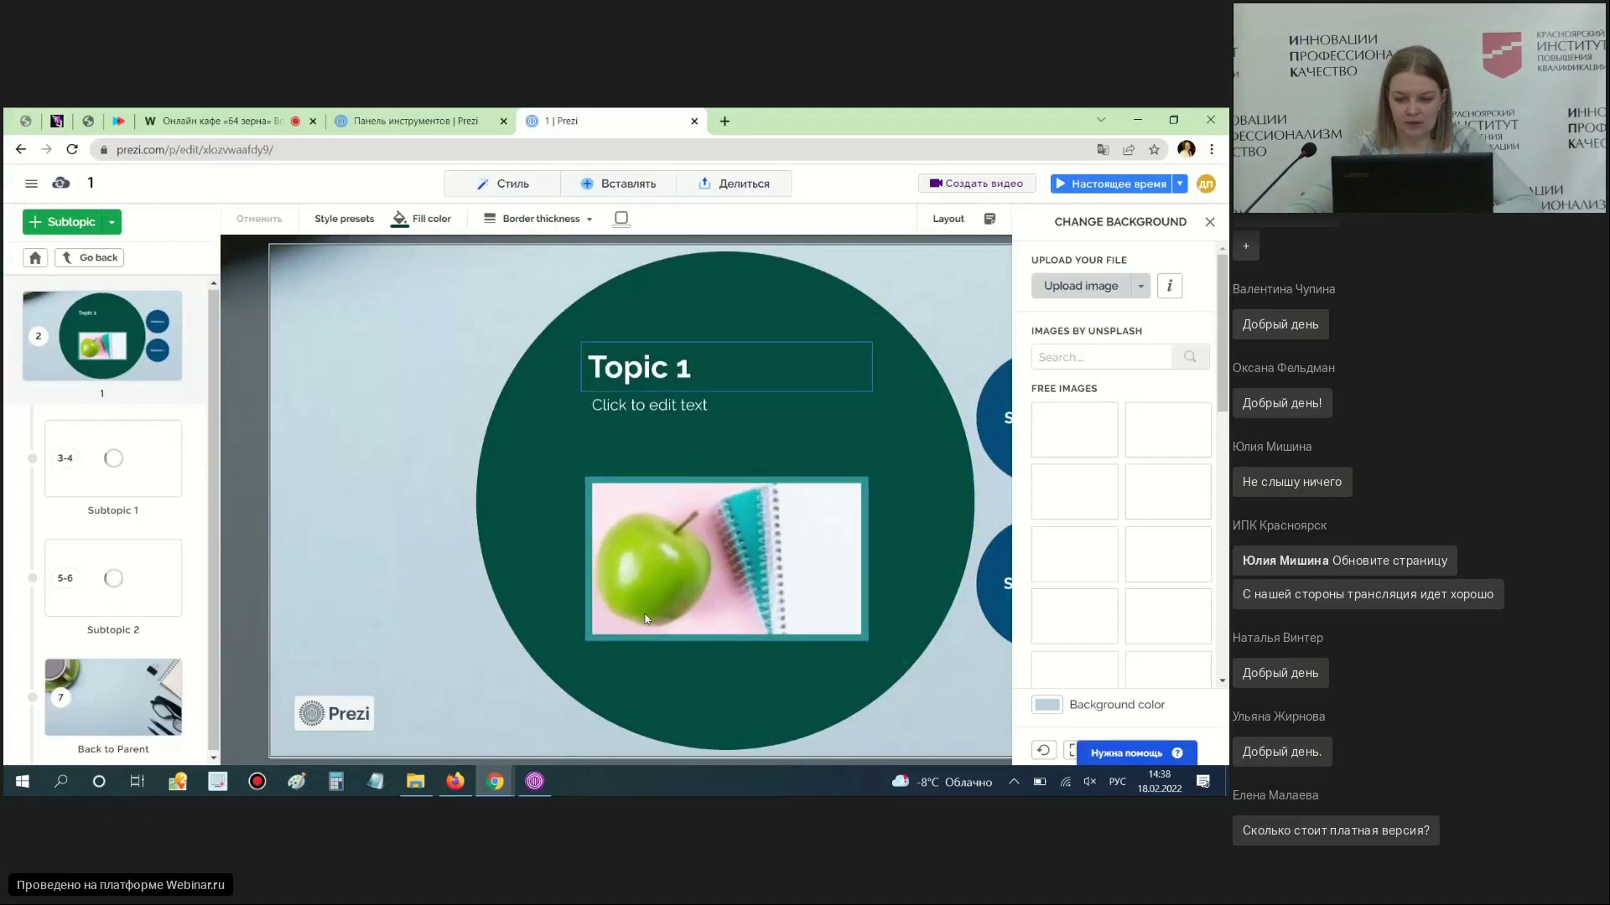
Delete the "Topic 1" title text inside the green circle
left_click(690, 382)
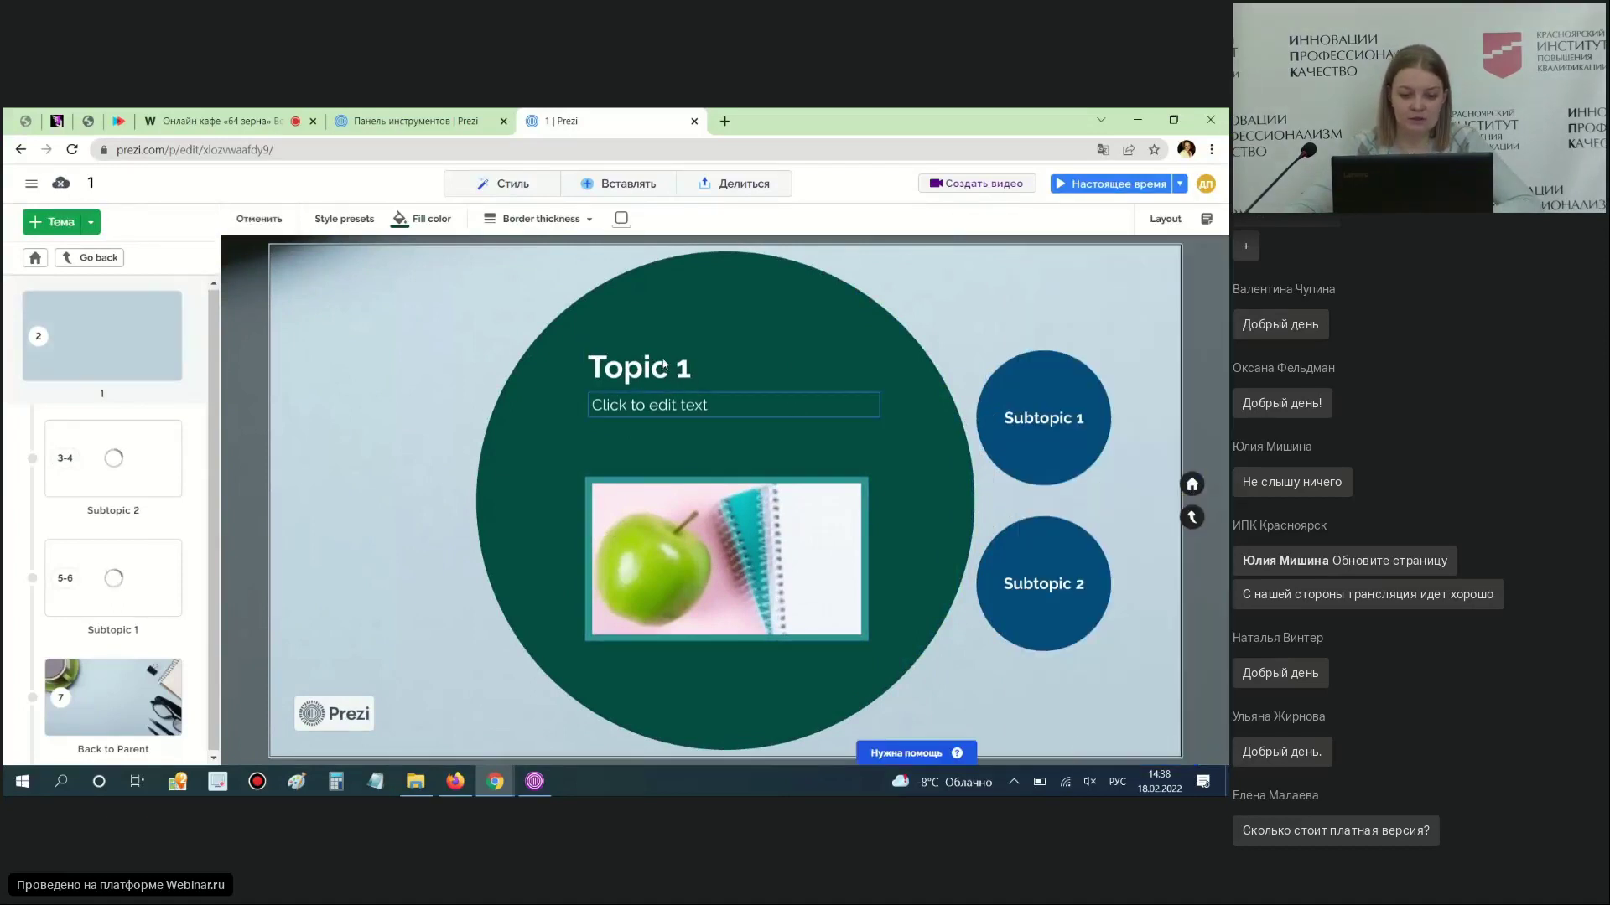
left_click(676, 373)
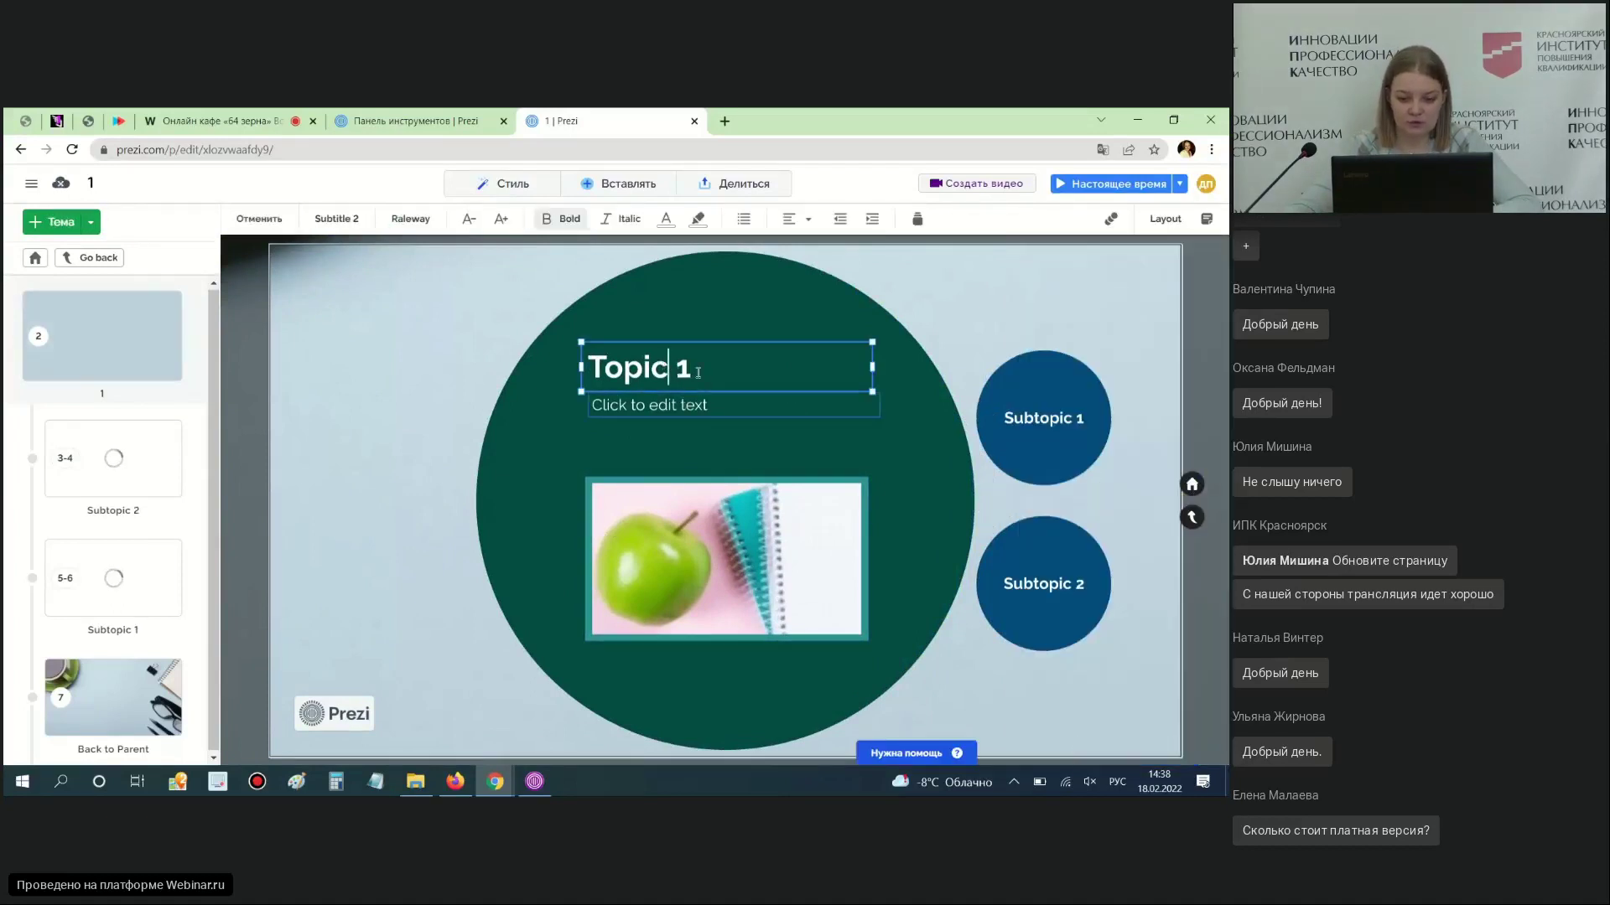
triple_click(599, 366)
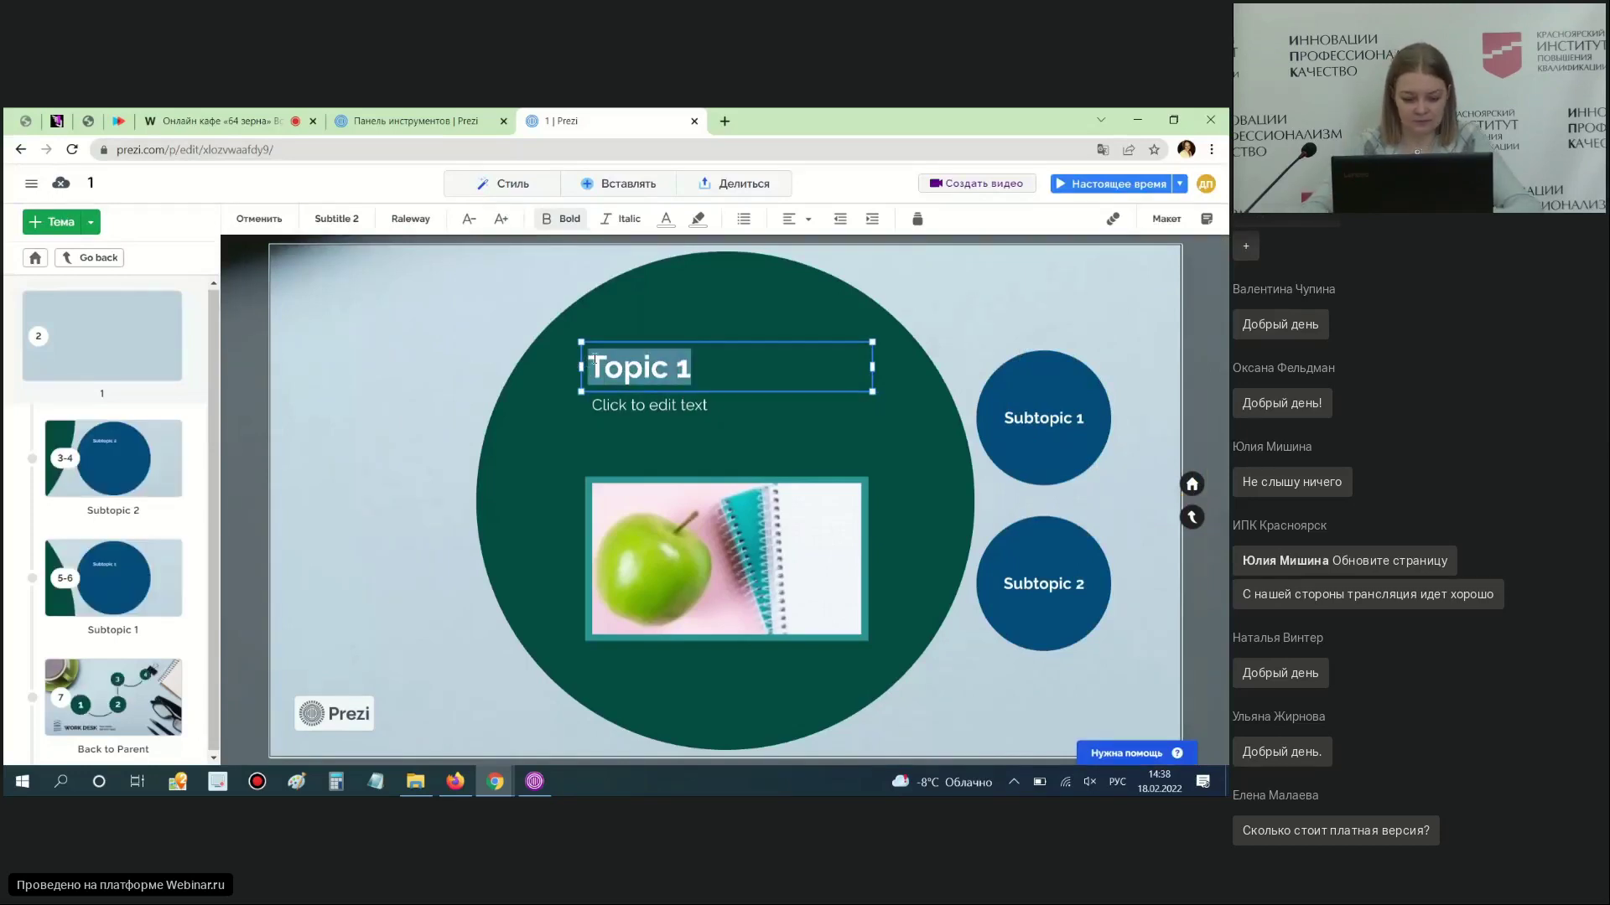
key("BackSpace")
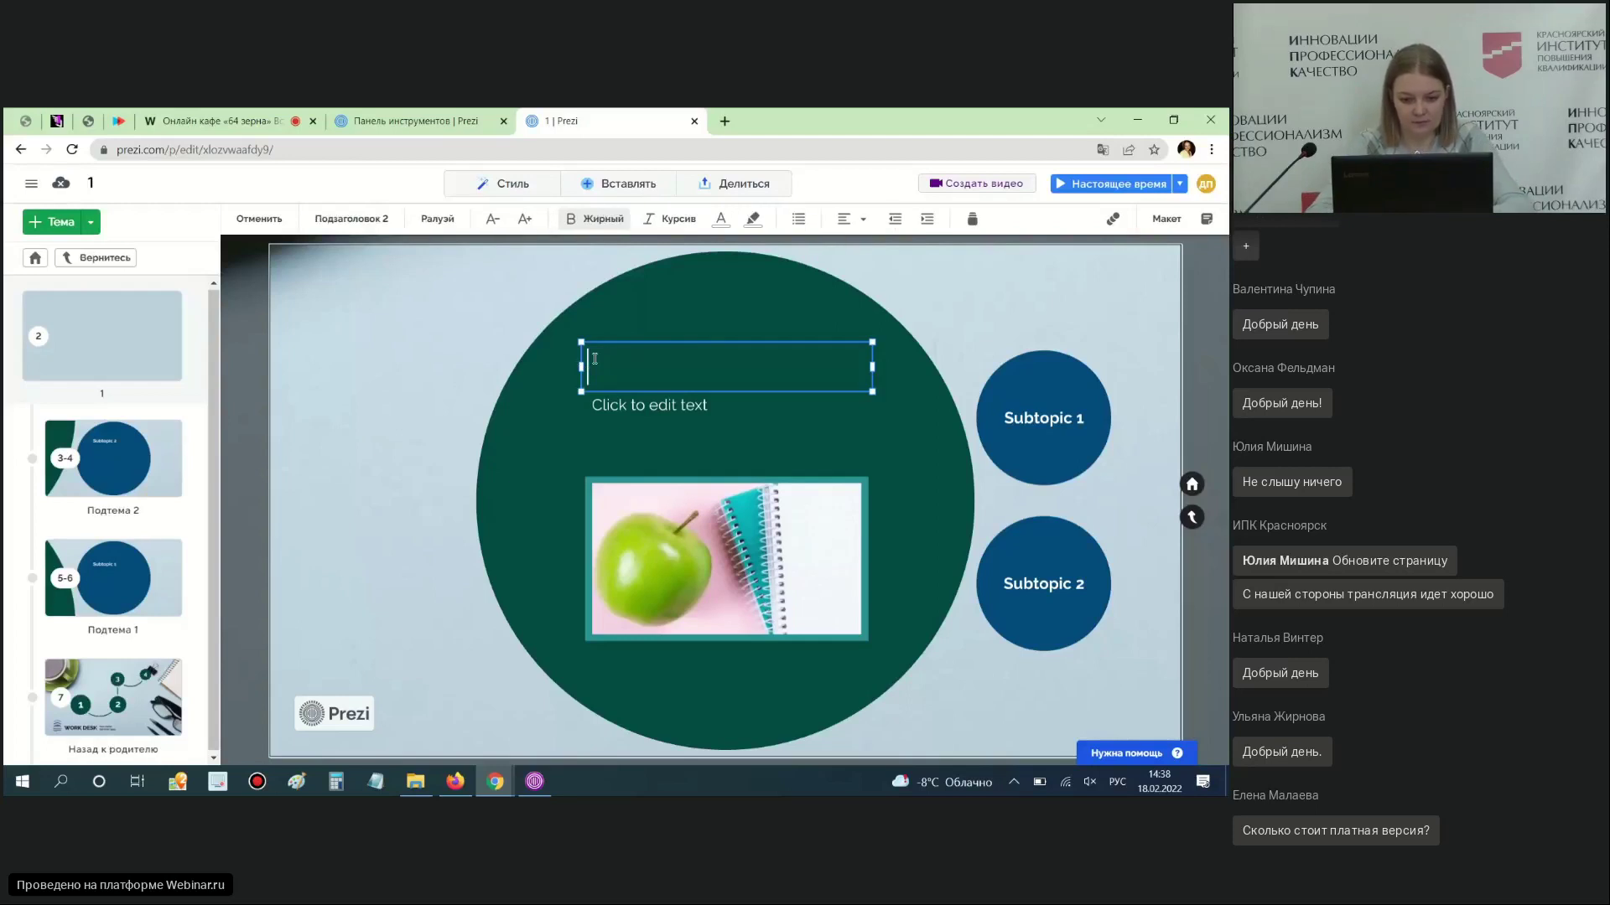
Select the body text and the empty title box in turn, and open the font choices for the title box
left_click(684, 406)
left_click(644, 407)
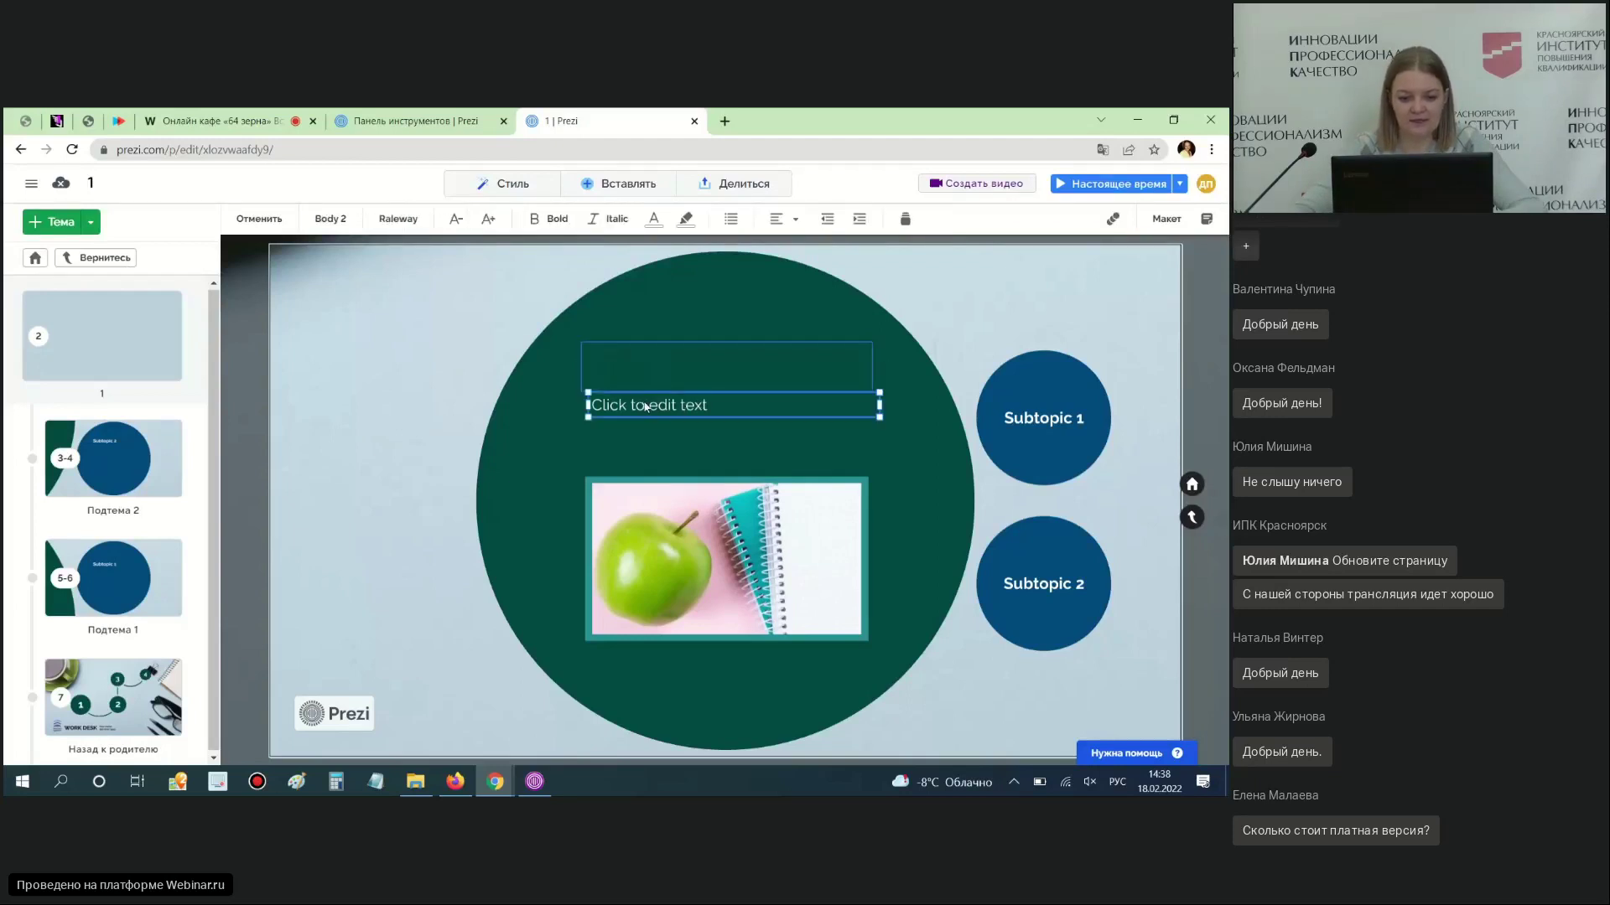
left_click(628, 371)
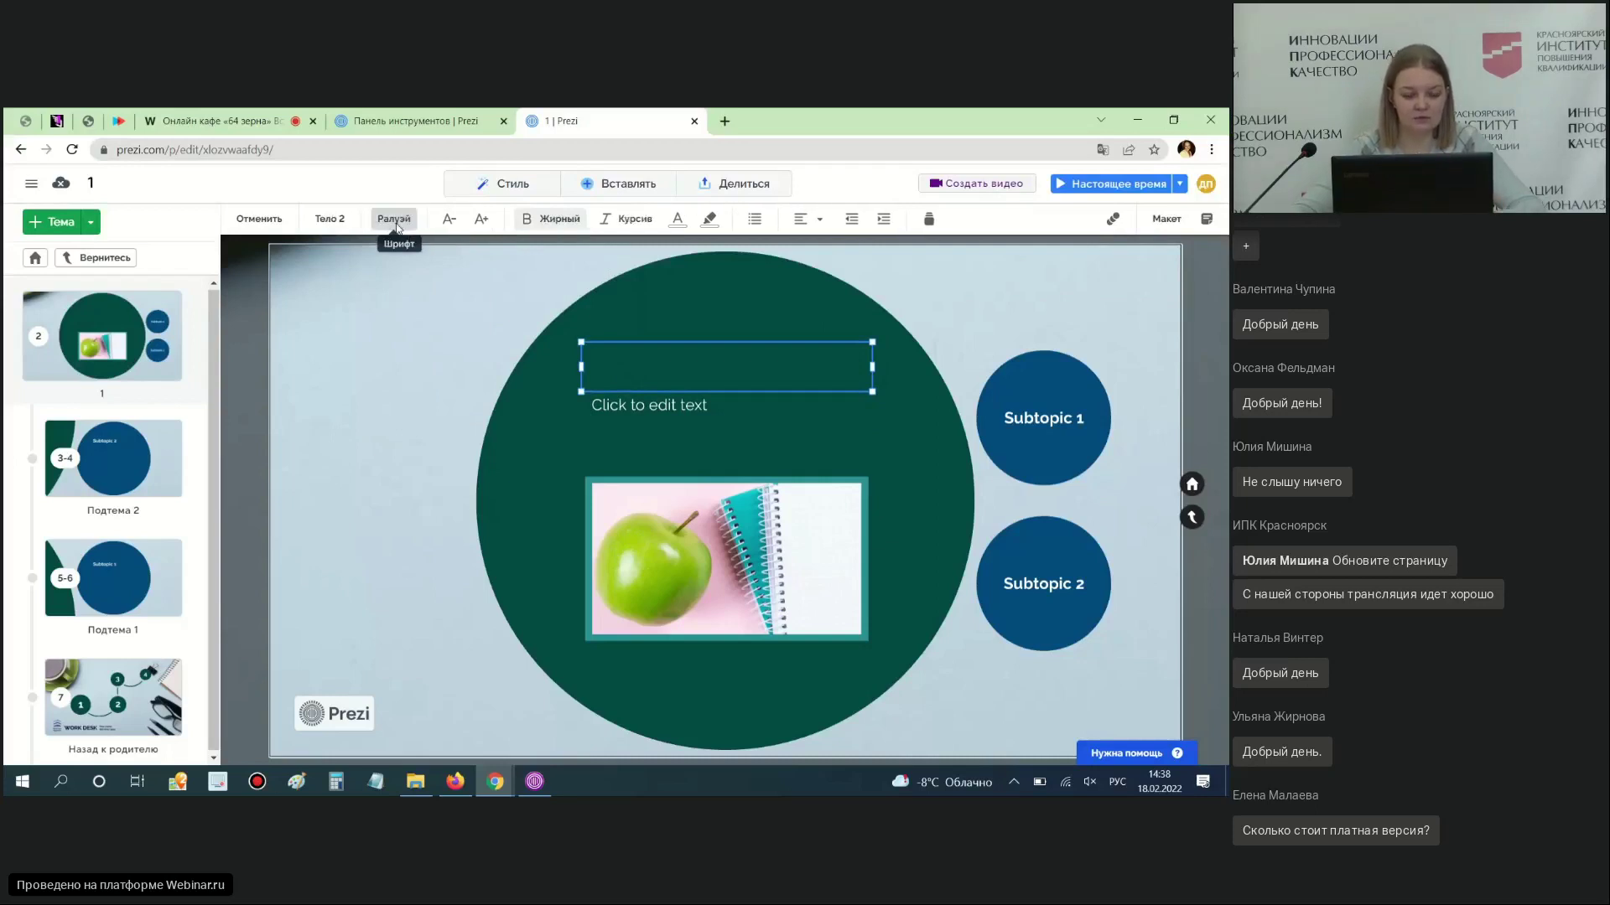
left_click(403, 216)
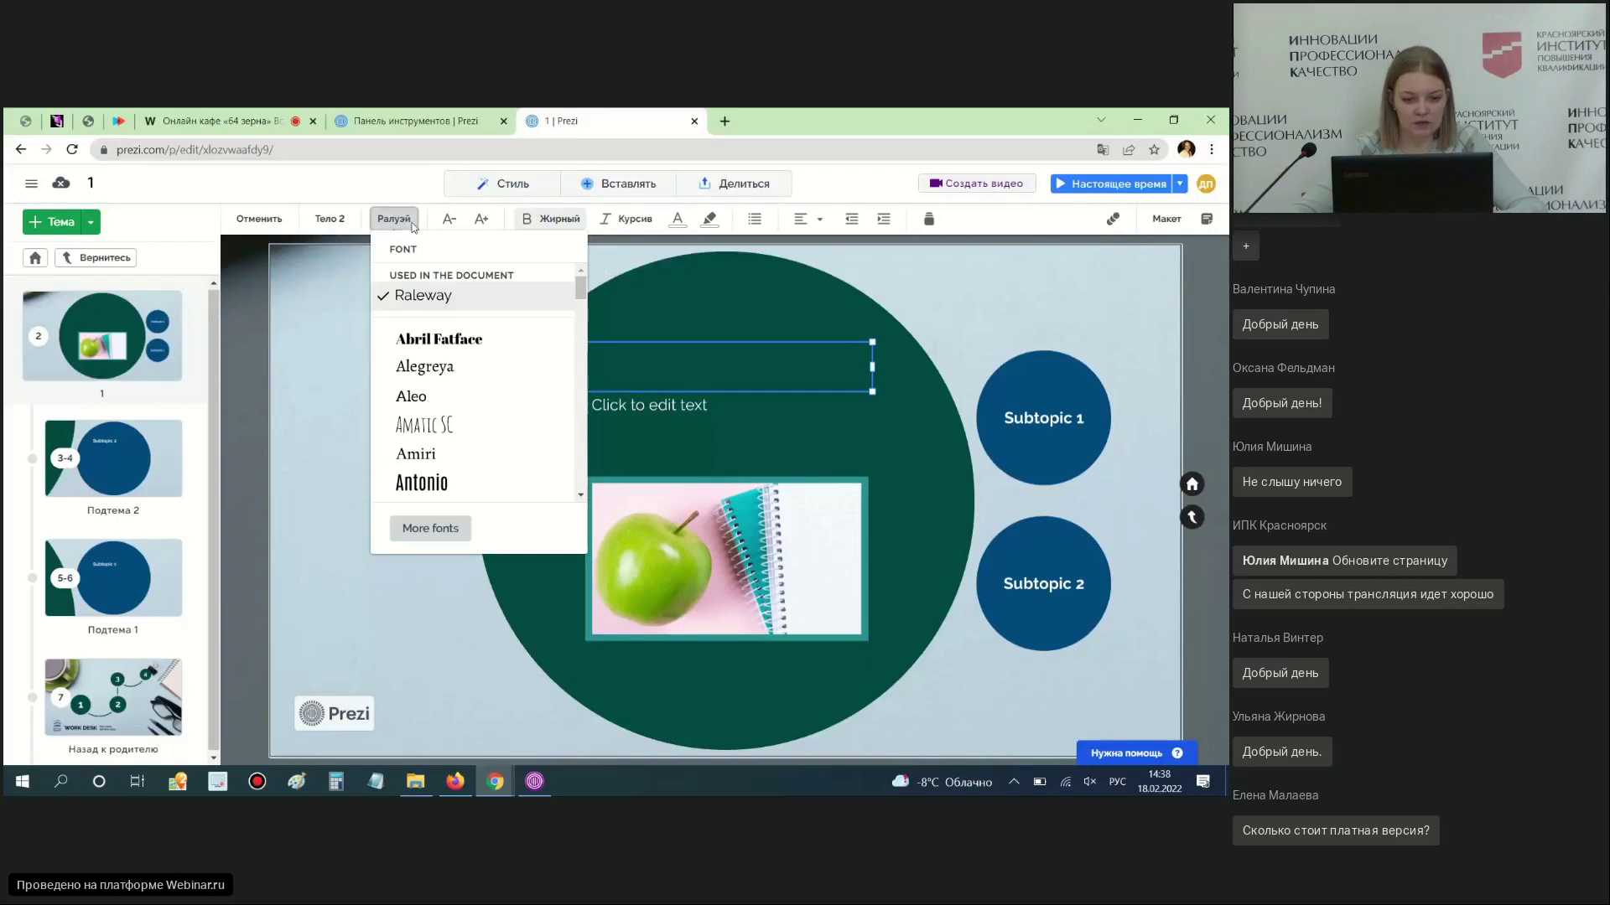